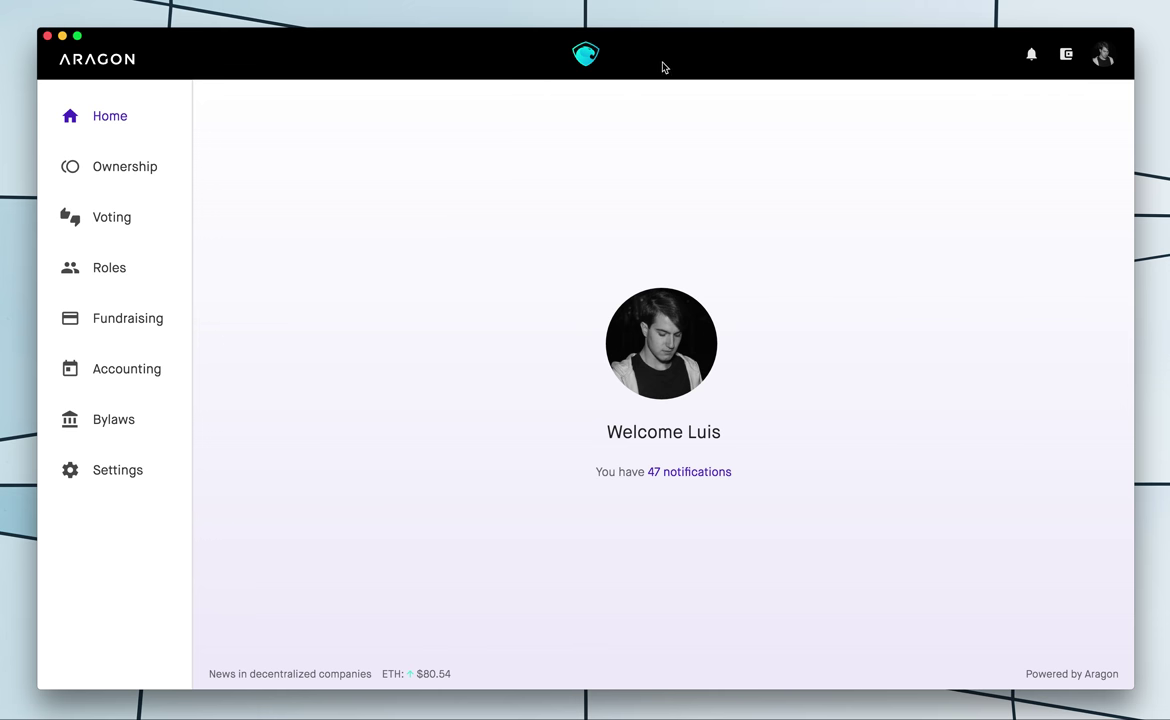
- Review the shareholder details and CVS stake of your own entry in Ownership, closing the details when finished
click(157, 175)
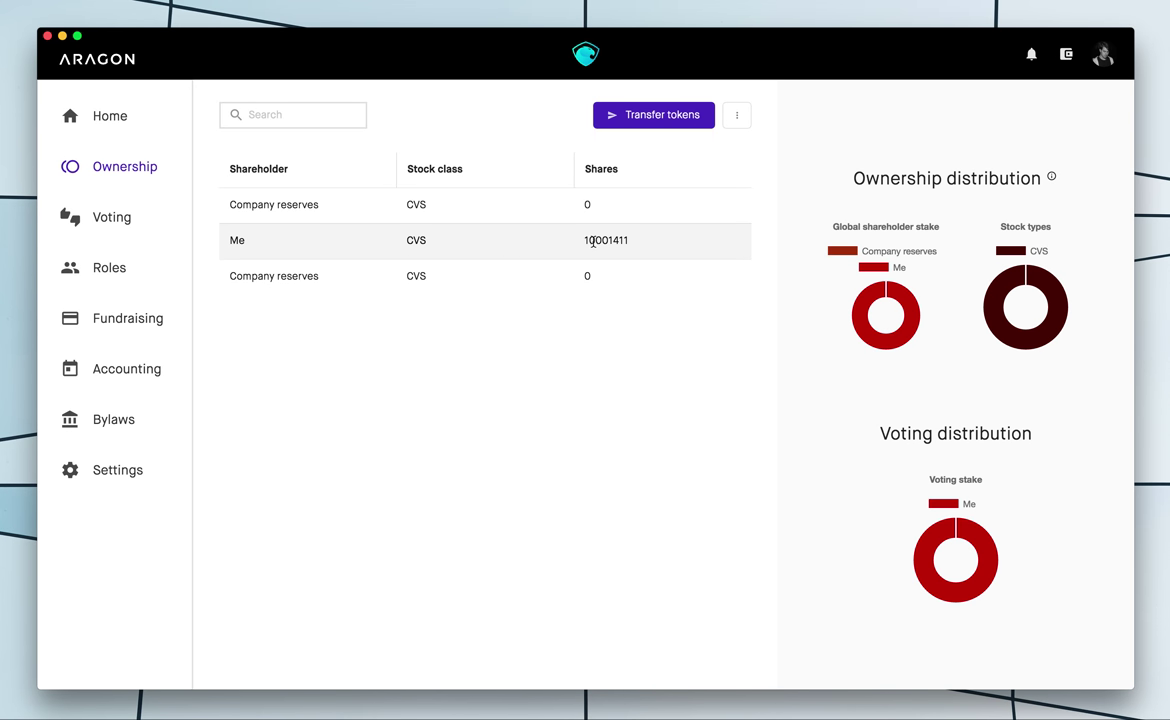
drag(584, 241, 645, 244)
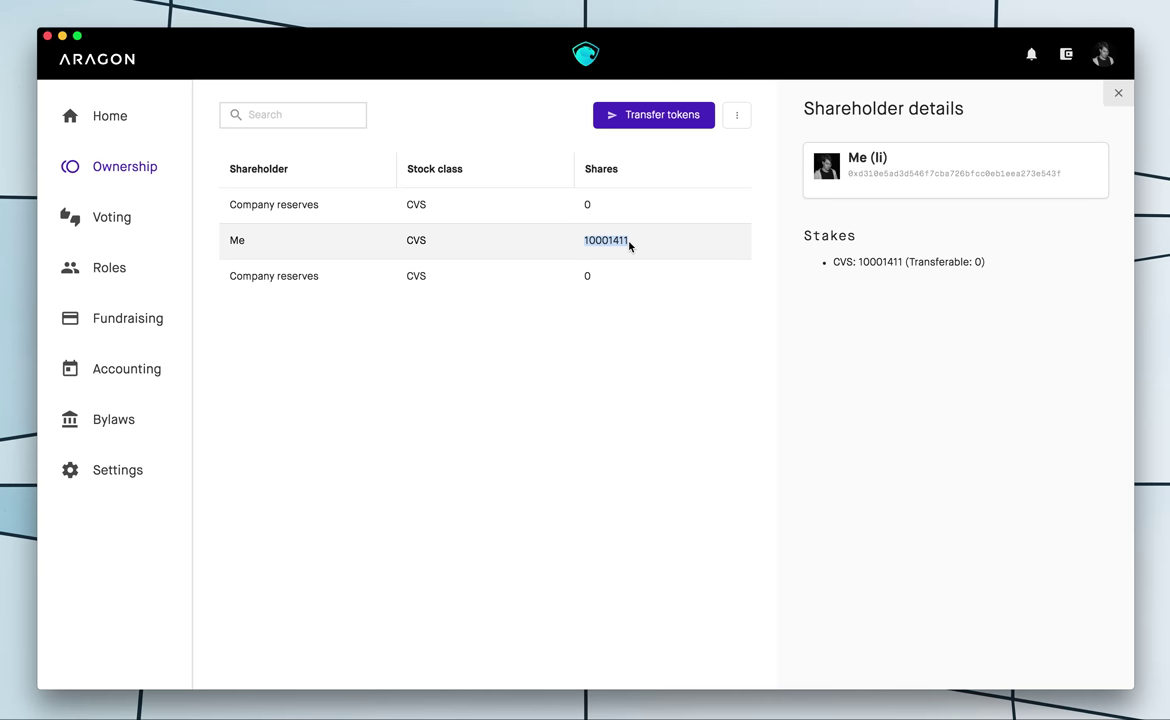
click(630, 246)
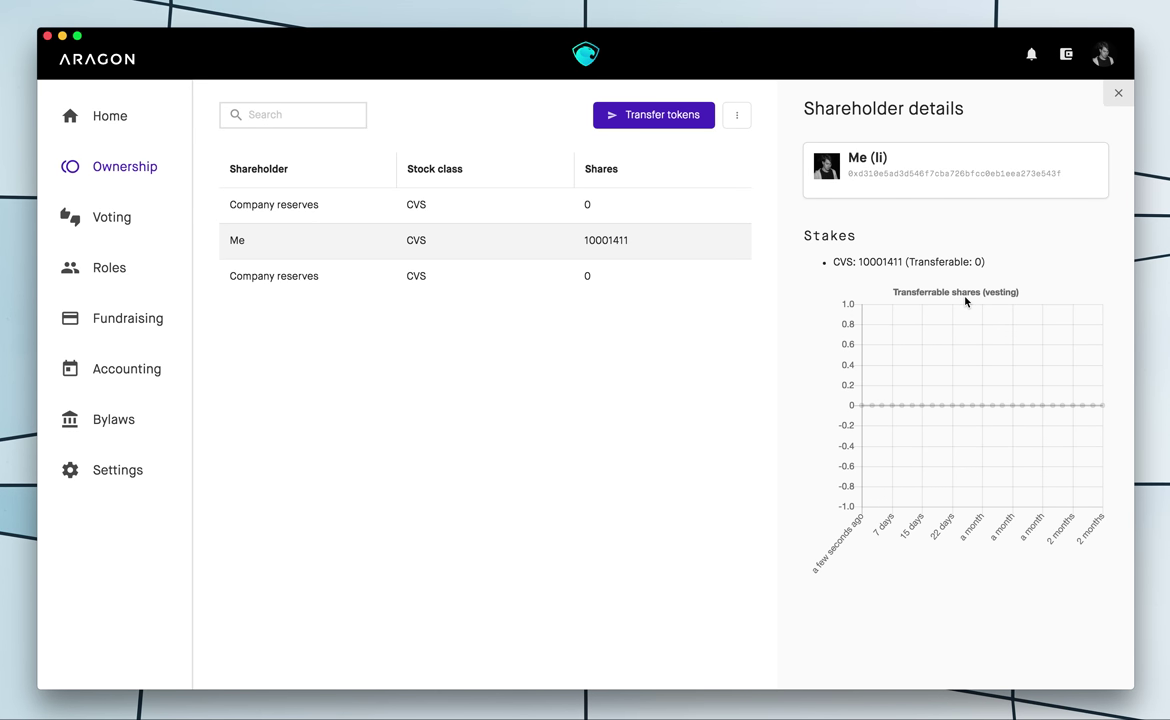
double_click(876, 262)
click(877, 264)
click(1117, 95)
- Fill in an Issue shares request for 100 shares of the Voting Stock (CVS) class and review its voting requirement
click(738, 121)
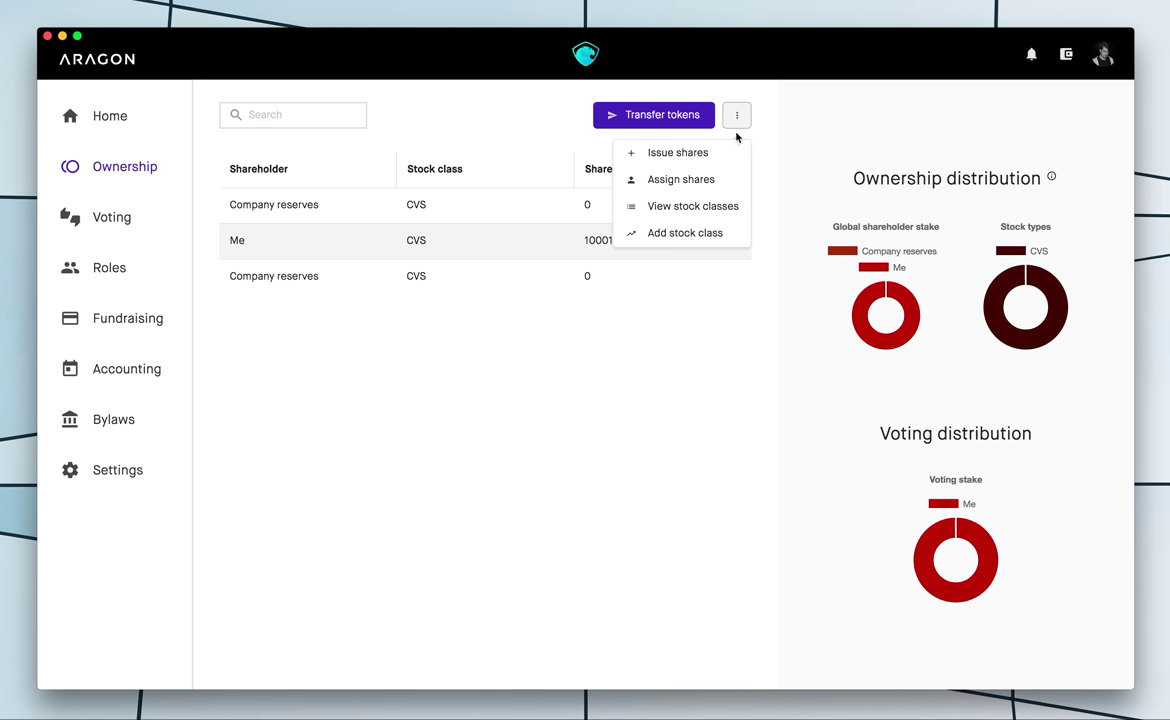
click(727, 156)
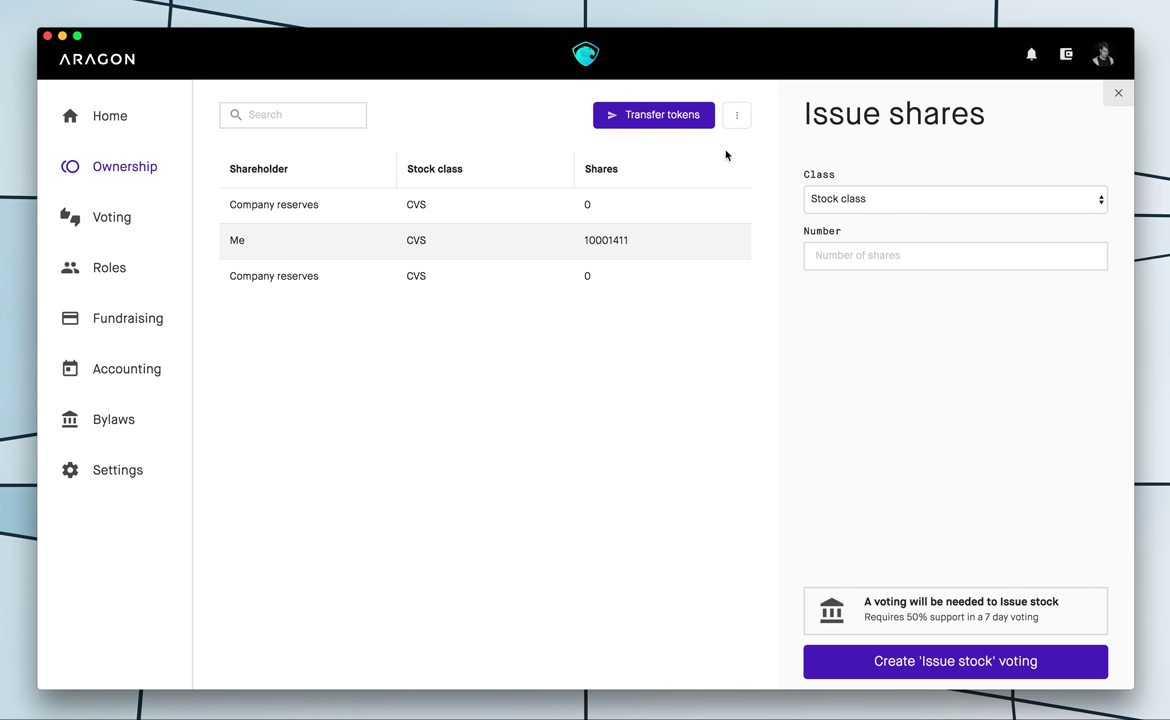
click(869, 199)
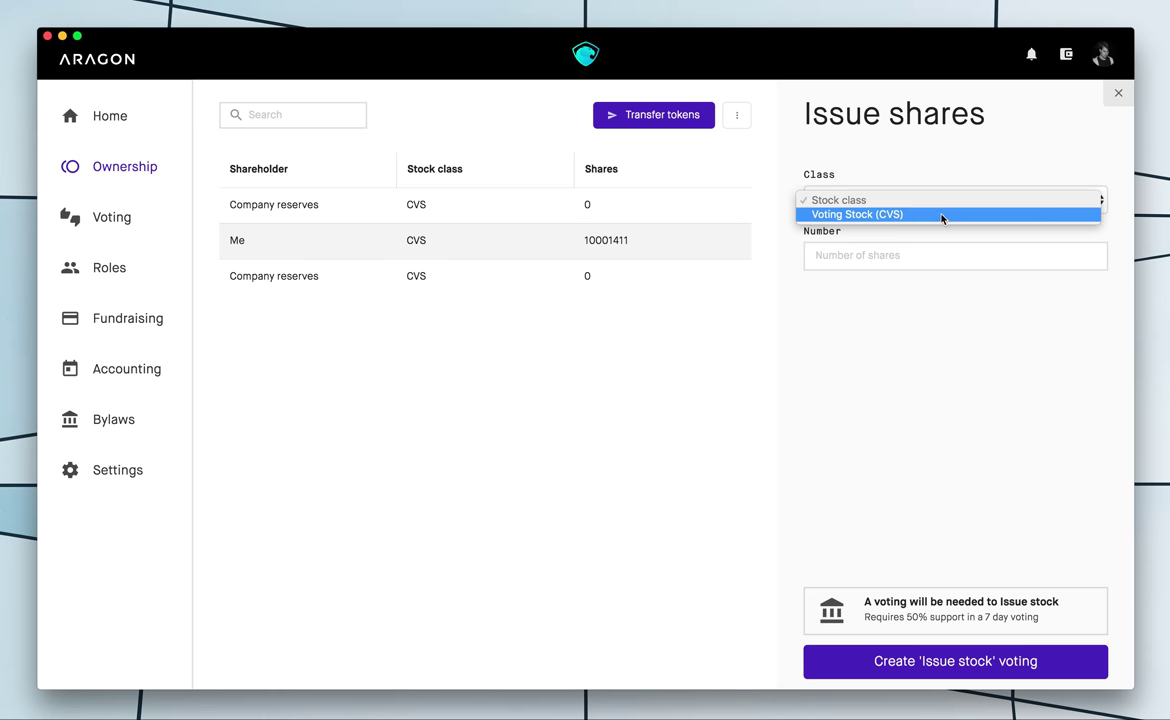
click(872, 108)
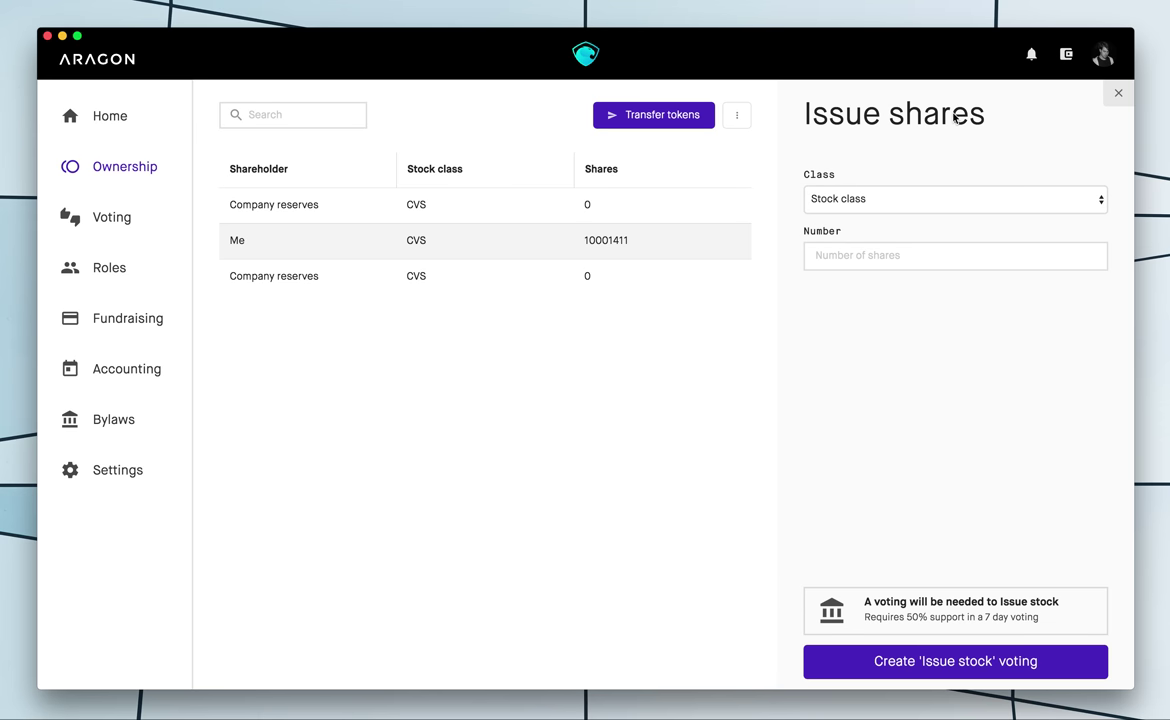
click(862, 207)
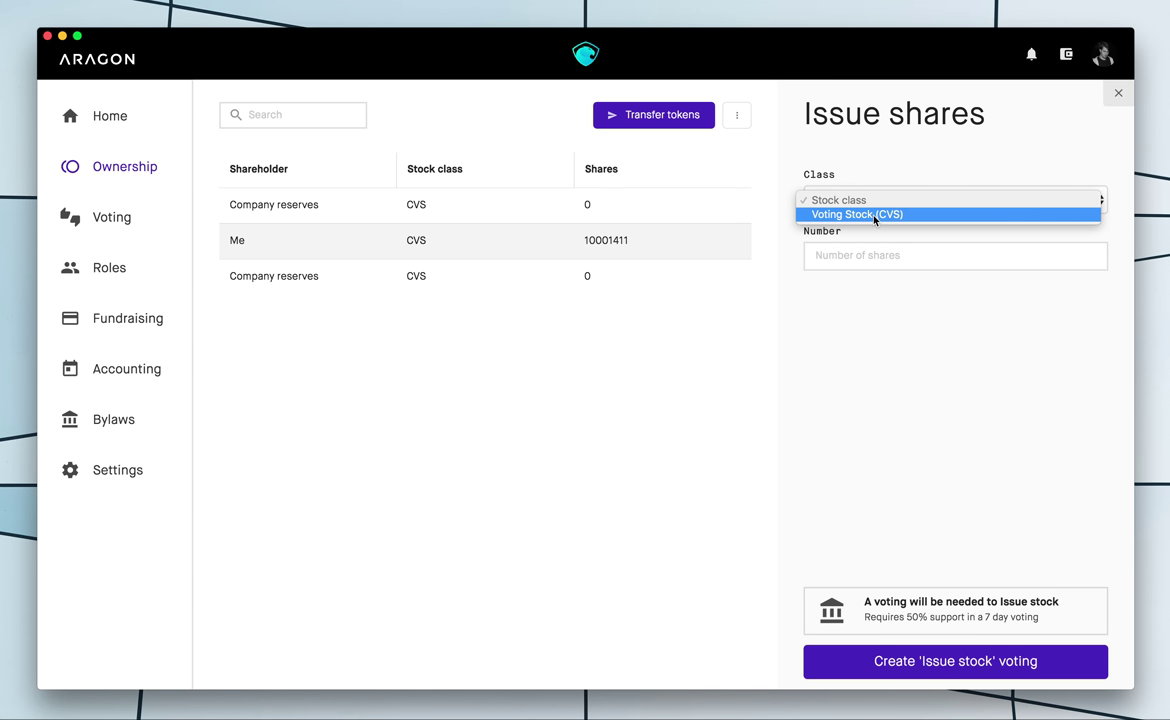
click(874, 215)
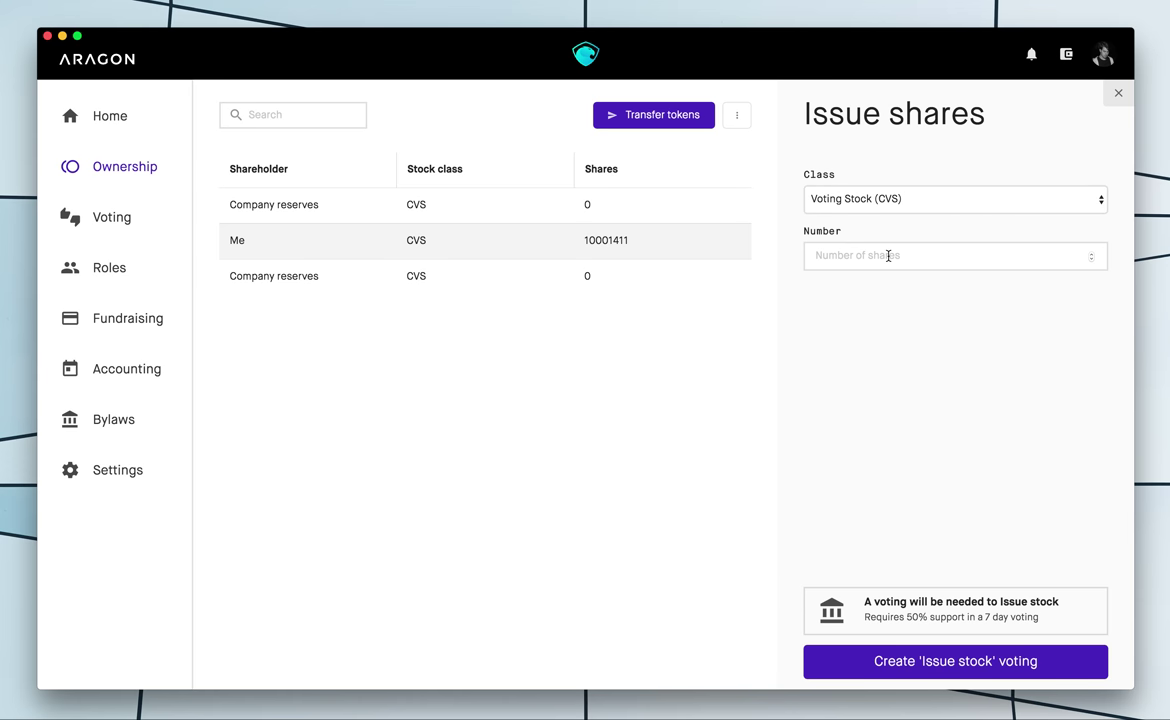
click(888, 256)
text(100)
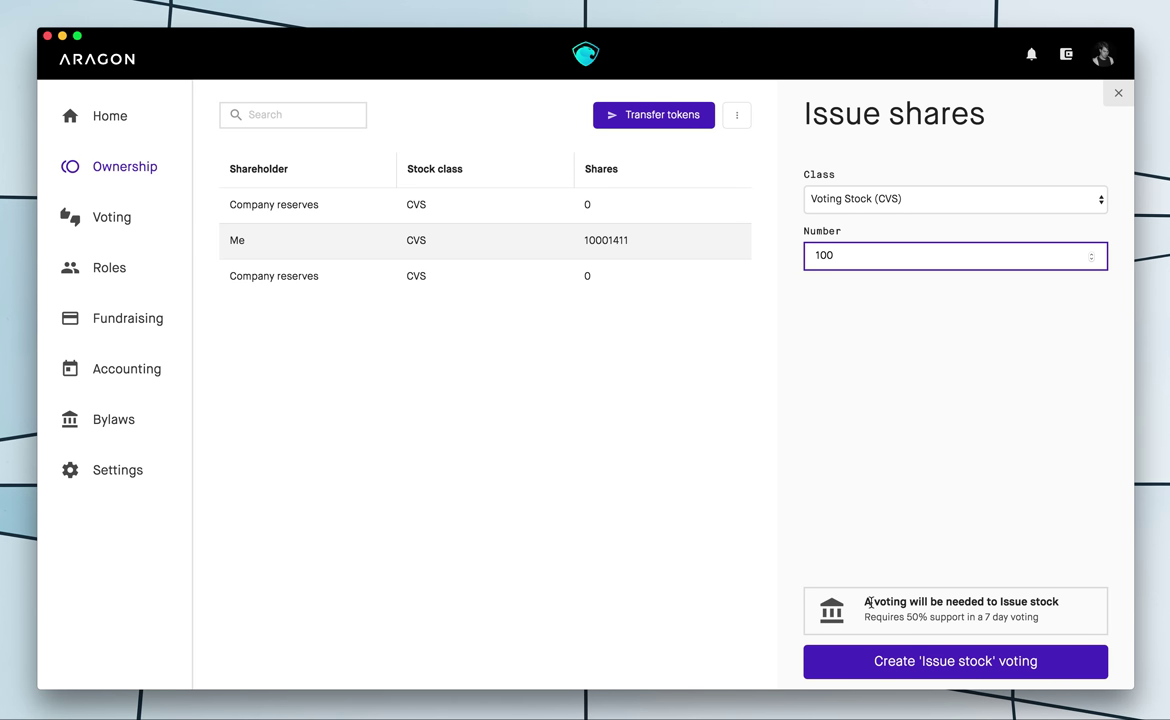
drag(862, 601, 1082, 605)
click(1082, 605)
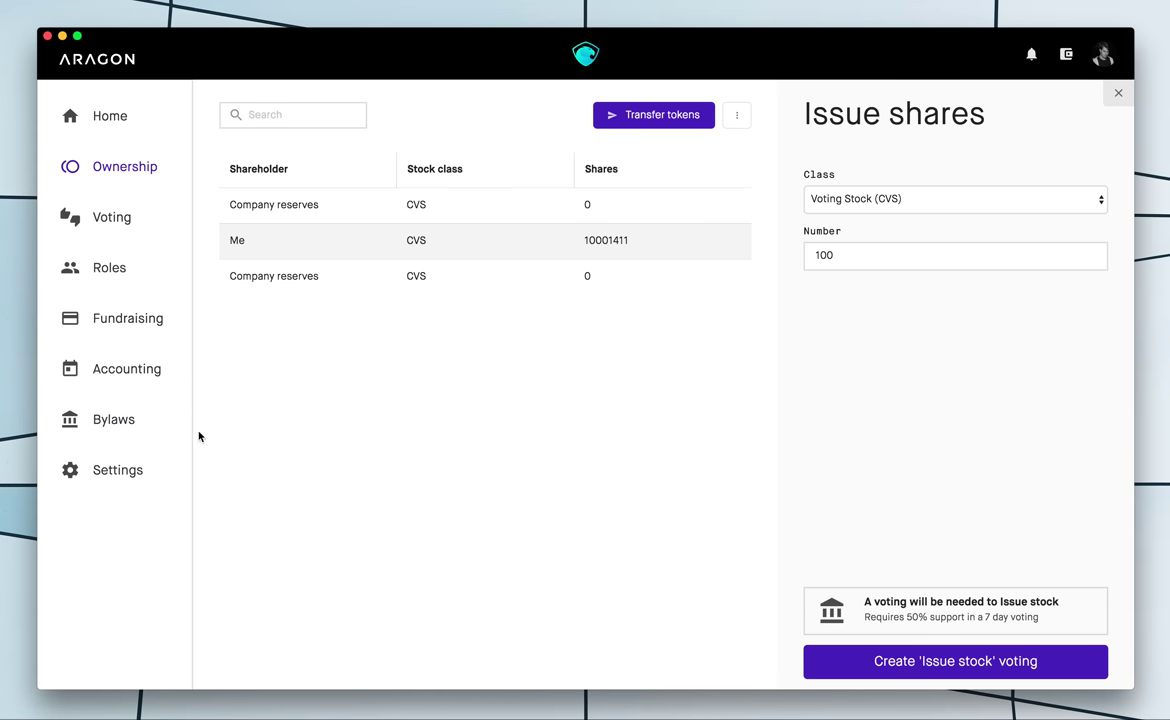
- Create the Issue stock voting and authorize it in MetaMask, entering the wallet password, signing the message and confirming the transaction
click(945, 662)
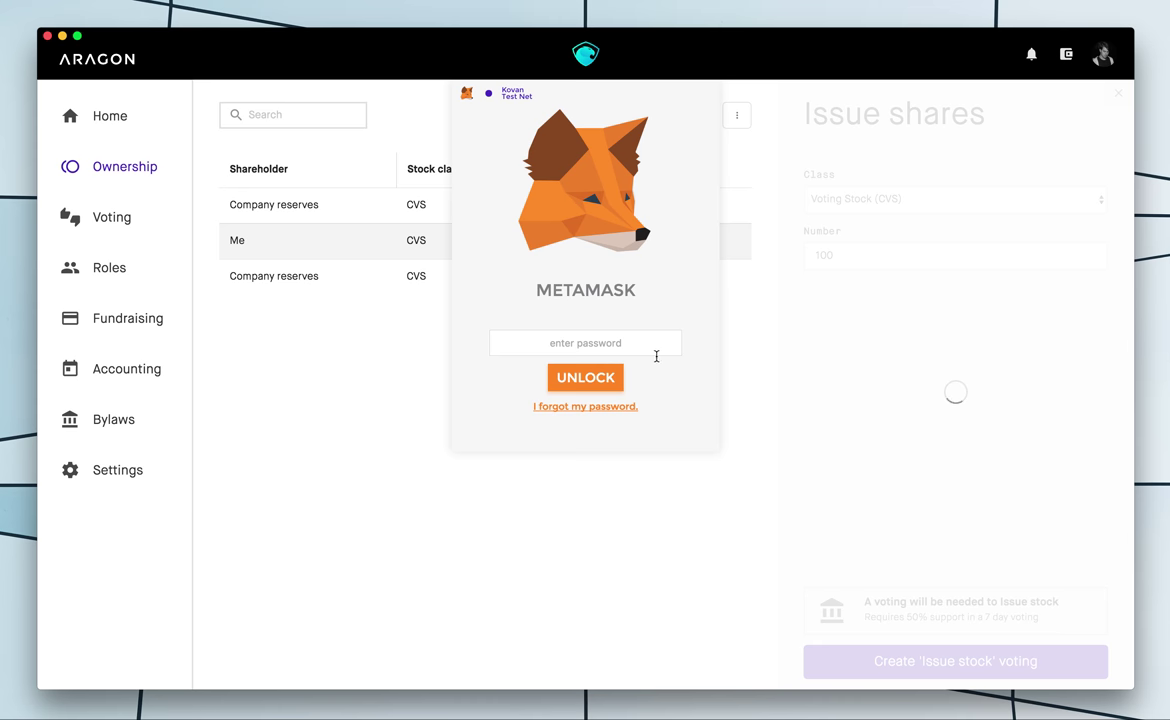
click(647, 344)
text(*********)
key(Return)
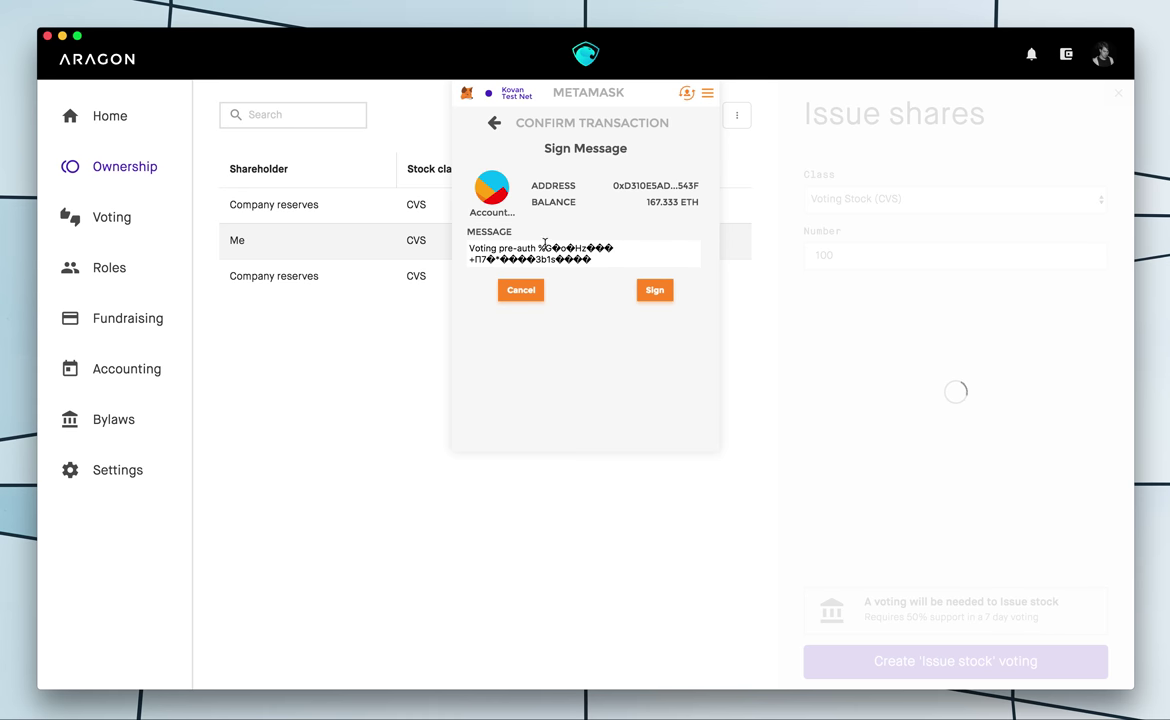
click(651, 291)
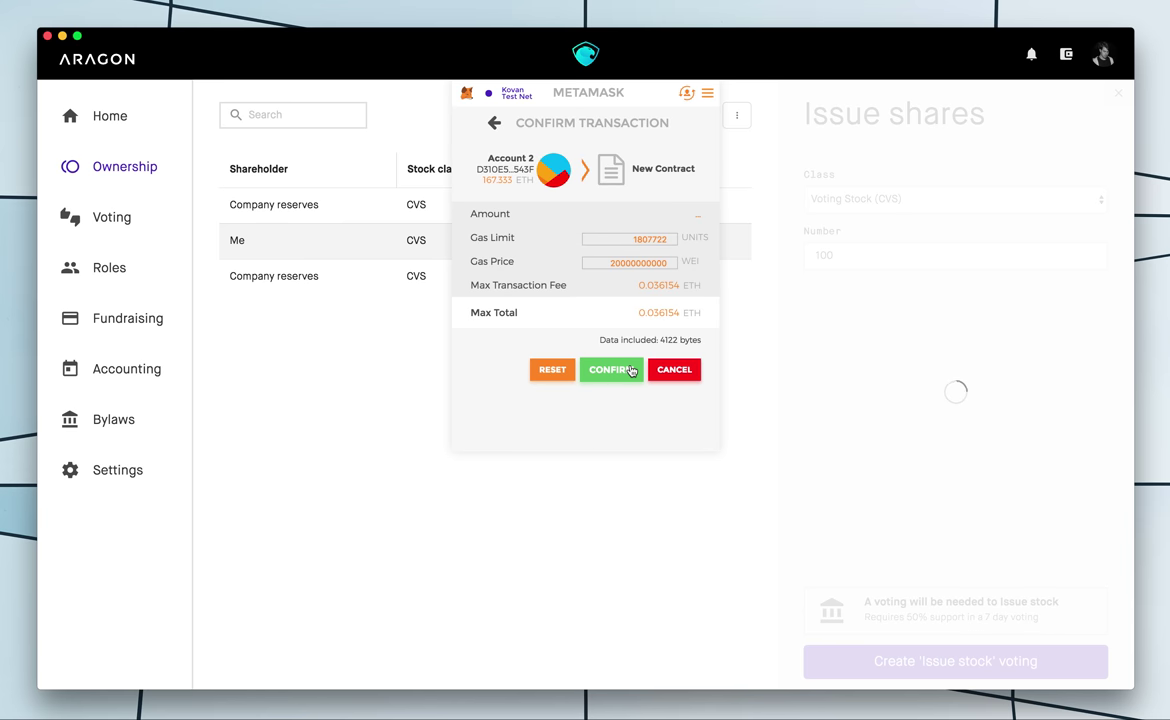
click(610, 369)
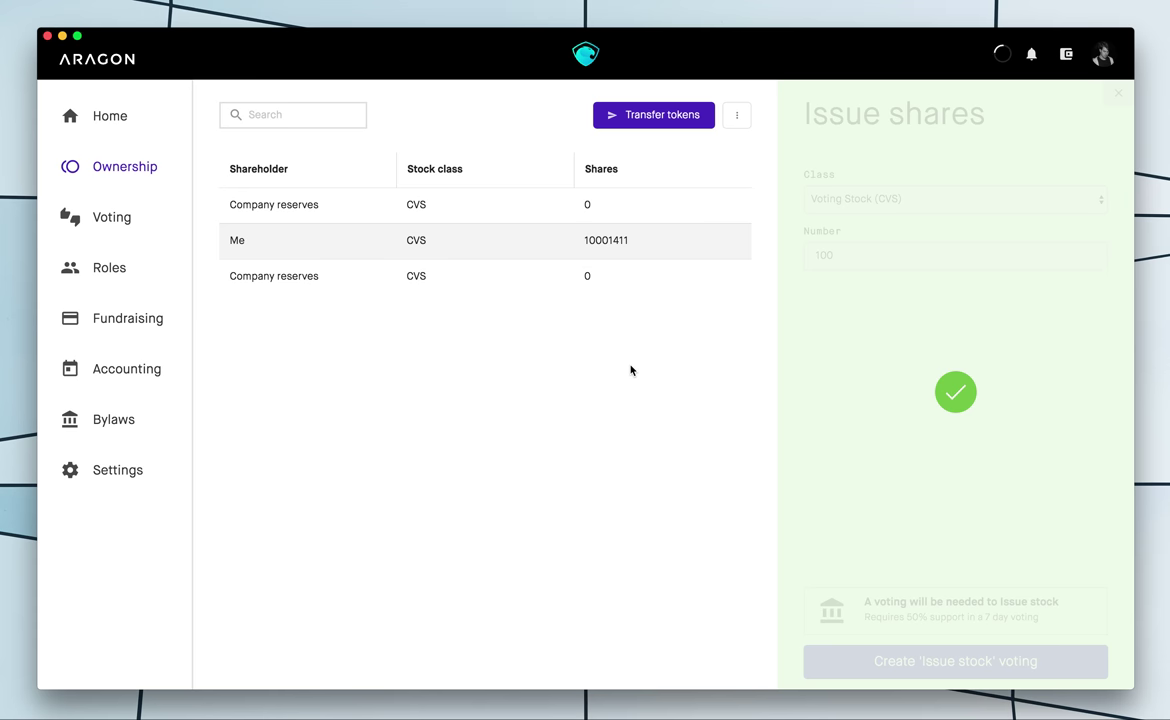
- Approve the "Issue 100 CVS shares" voting with automatic execution enabled and confirm the vote's transaction in MetaMask
click(108, 220)
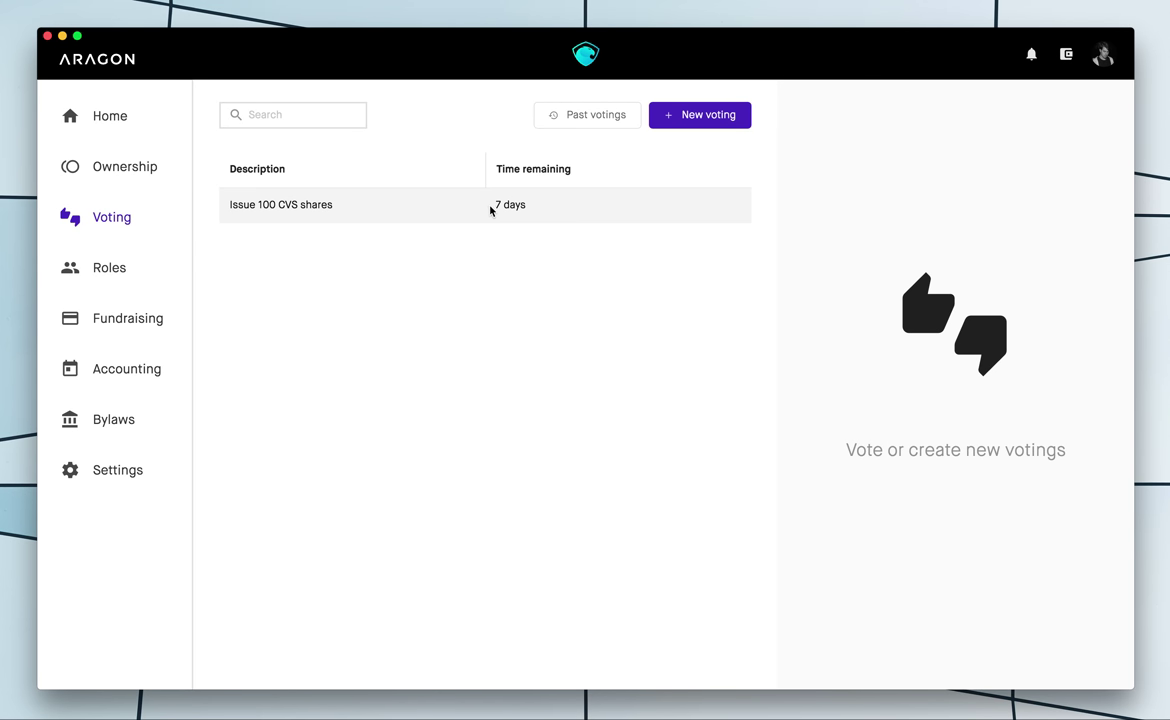
drag(492, 204, 547, 205)
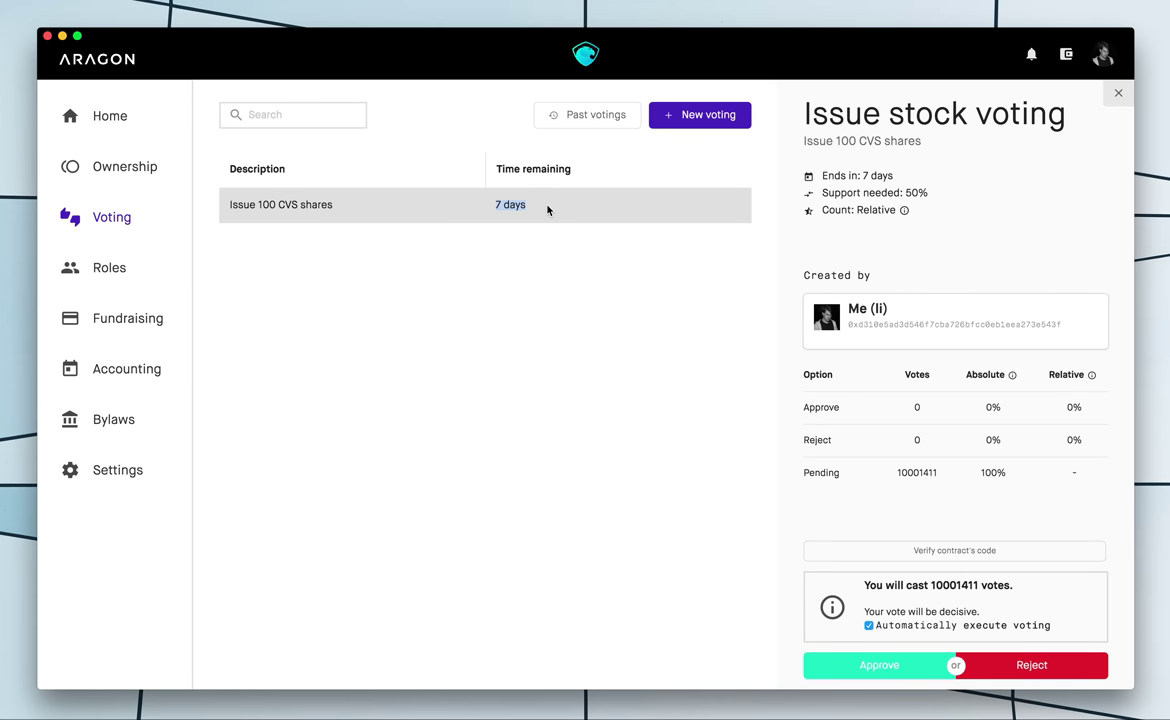
click(547, 205)
double_click(951, 588)
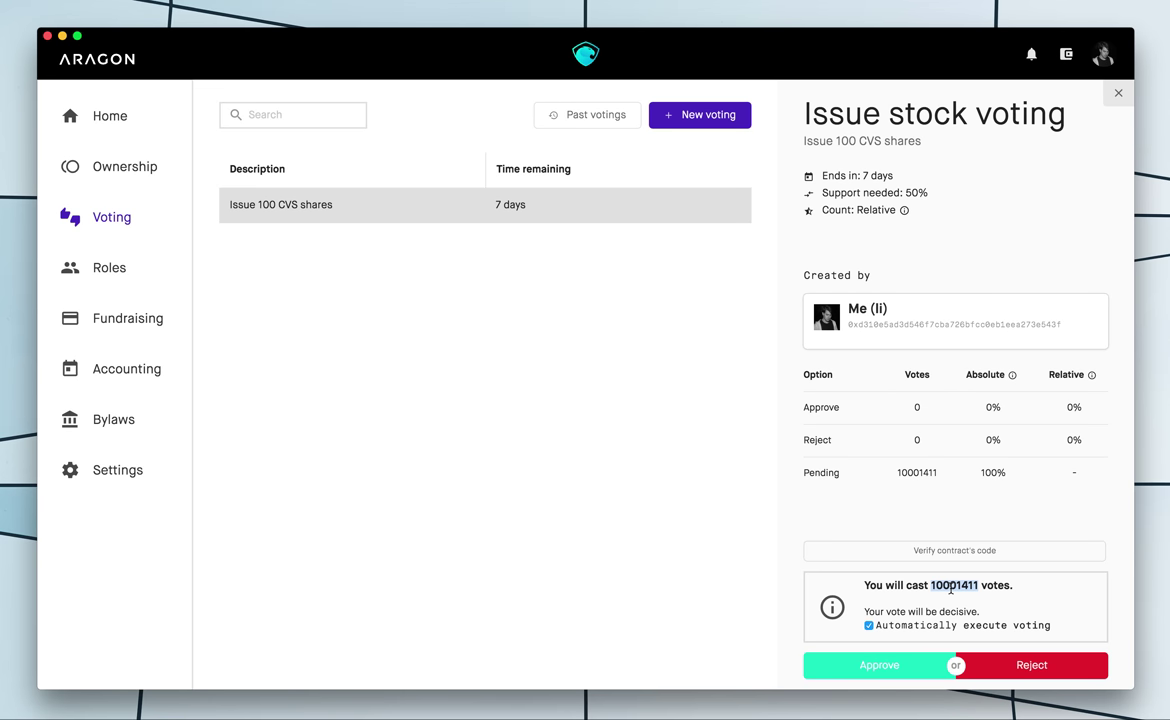
click(951, 590)
click(880, 668)
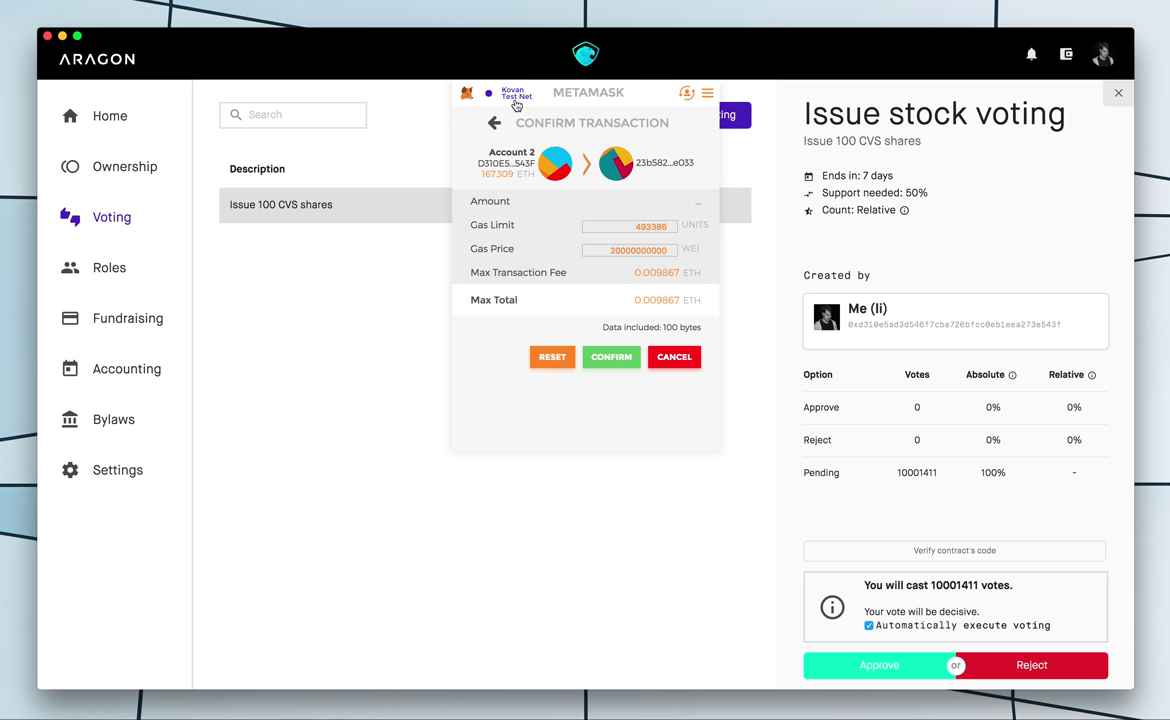
click(611, 358)
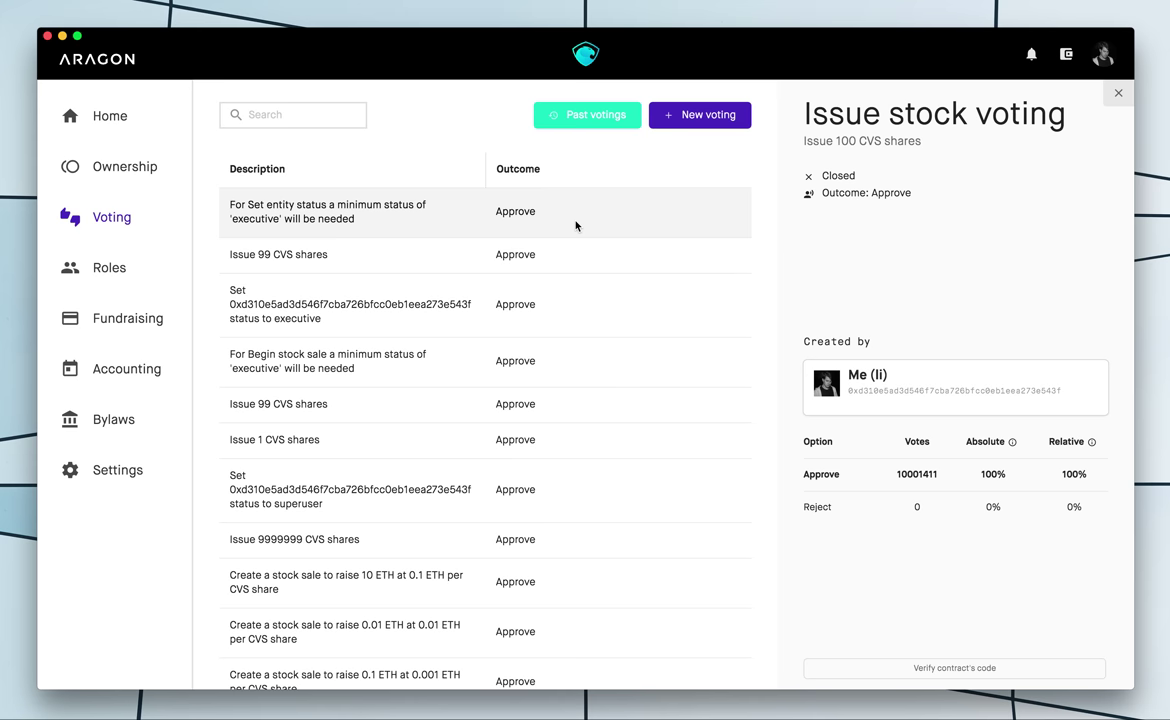
- Leave the past votings list and check the company reserves' shareholder details in Ownership
click(590, 129)
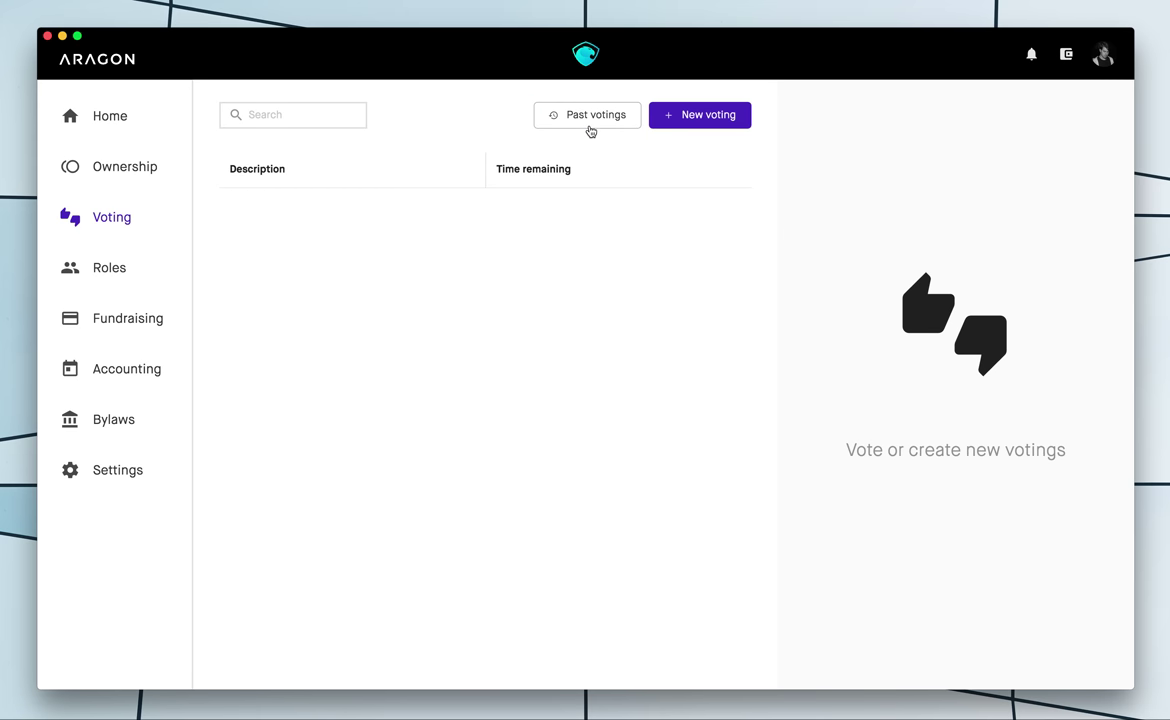
click(143, 180)
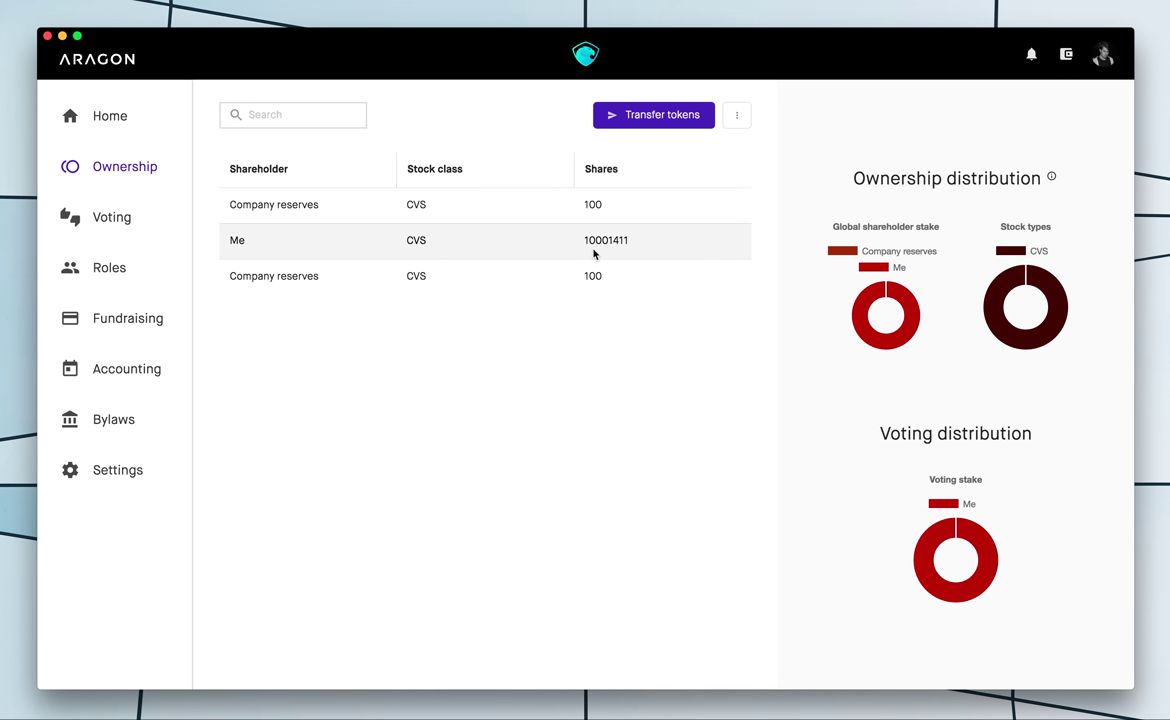
click(509, 201)
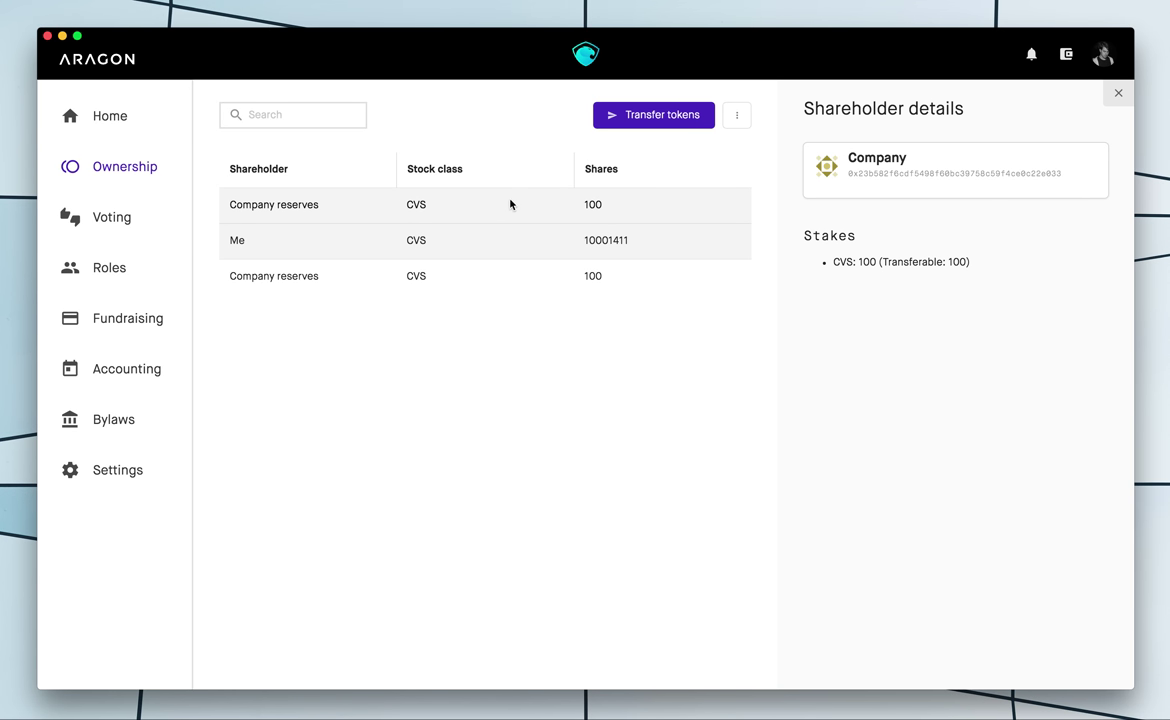
- Start an Assign shares request and select the intended person as the recipient through the entity search
click(746, 122)
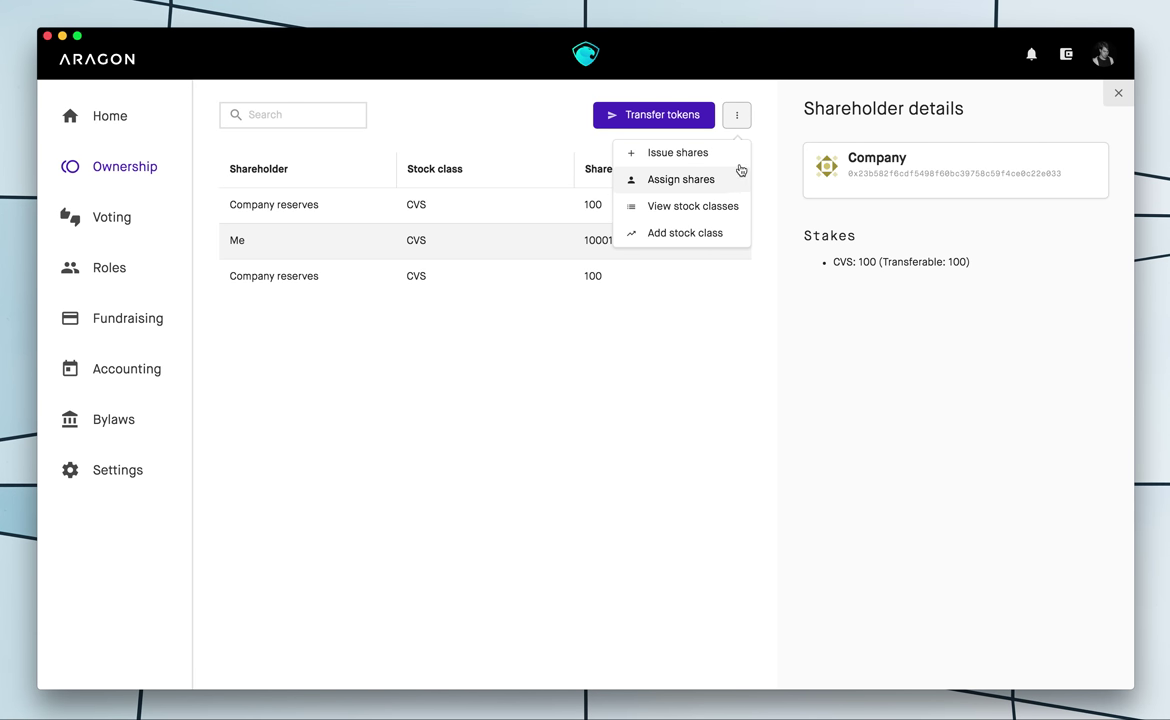
click(739, 121)
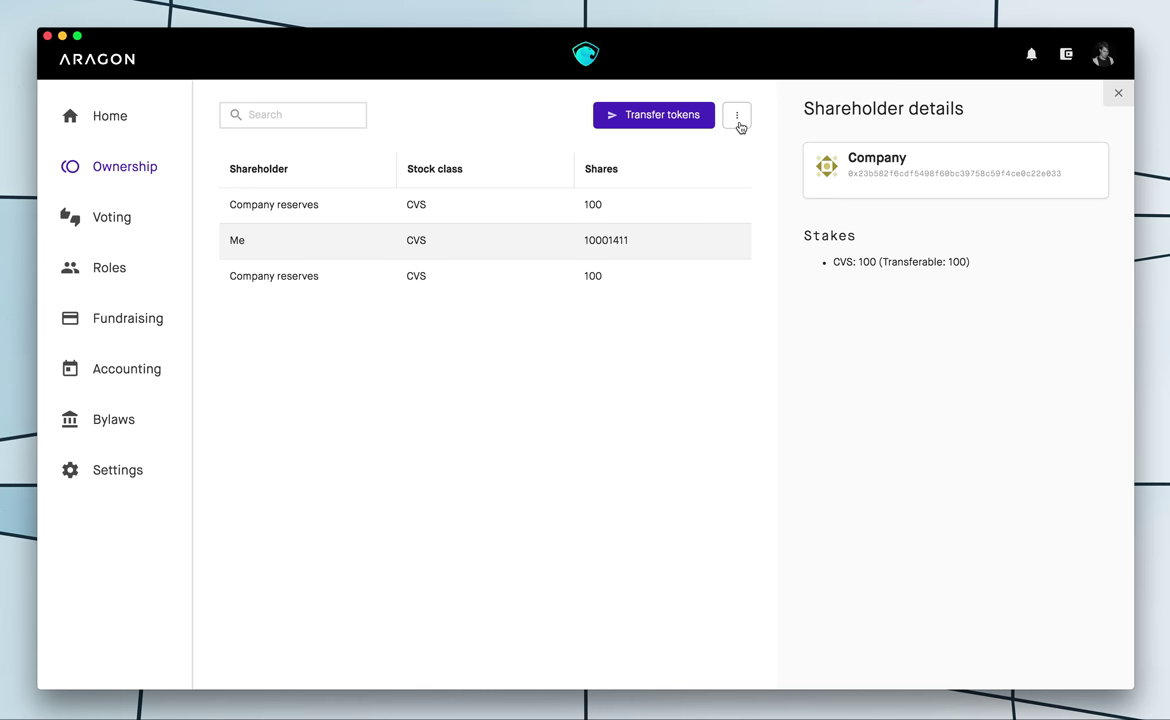
click(739, 124)
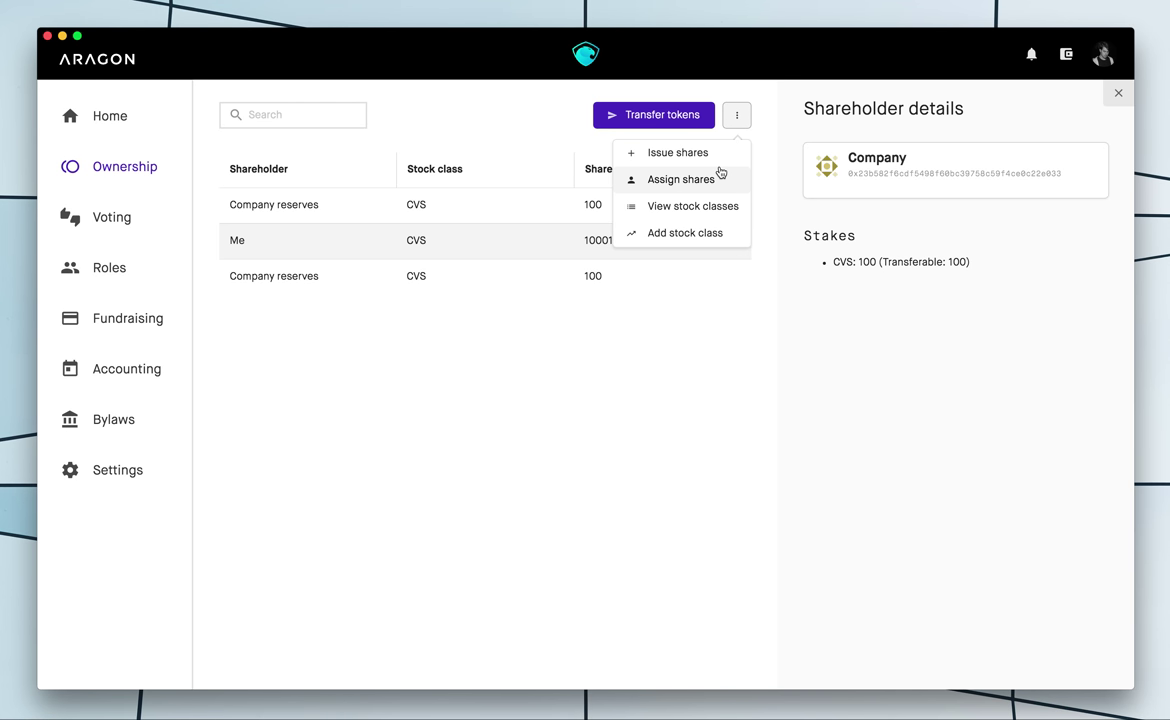
click(720, 174)
click(822, 198)
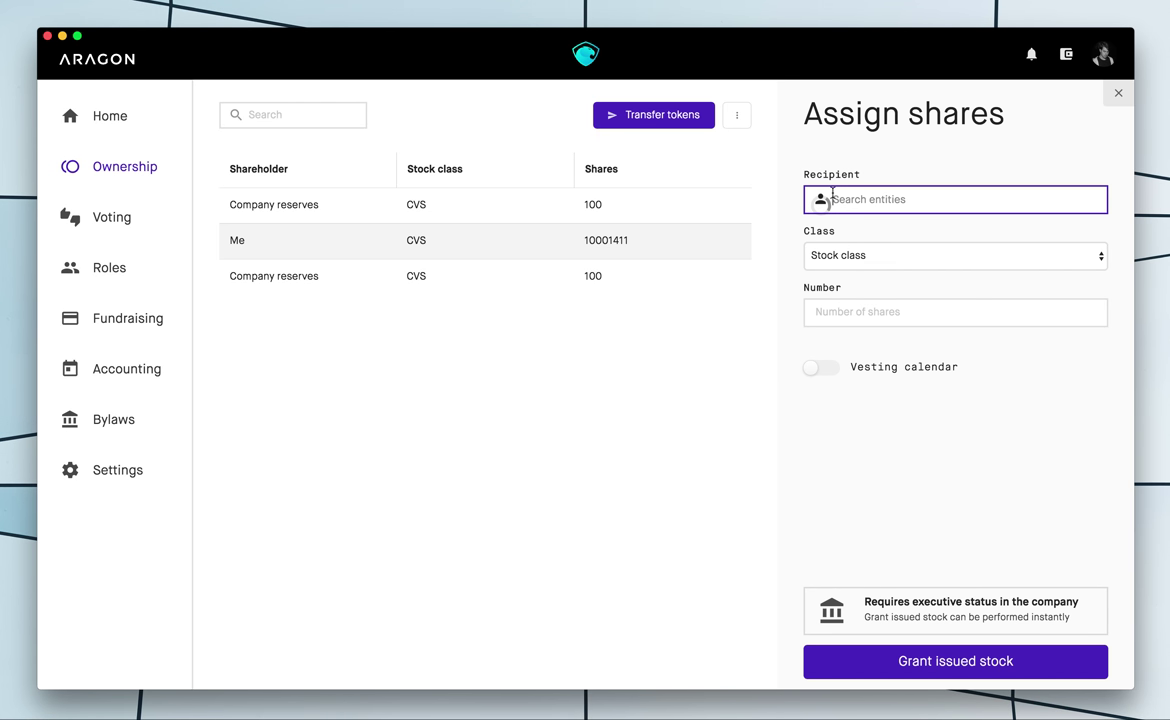
text(ji)
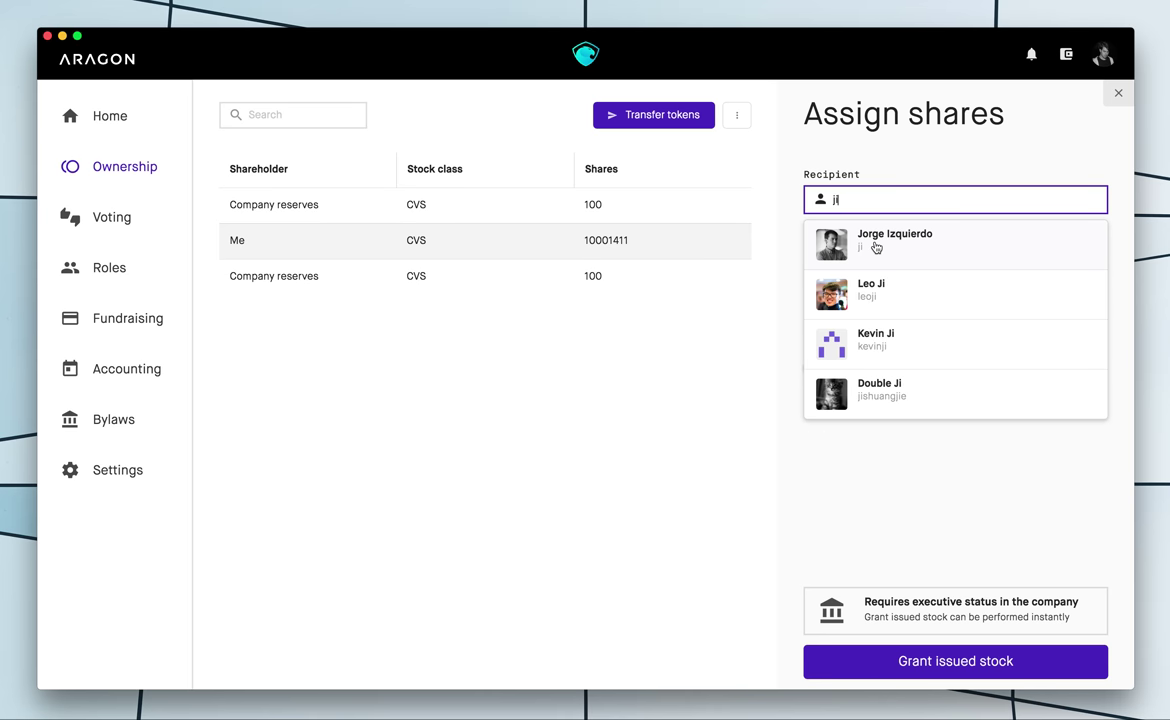
click(875, 240)
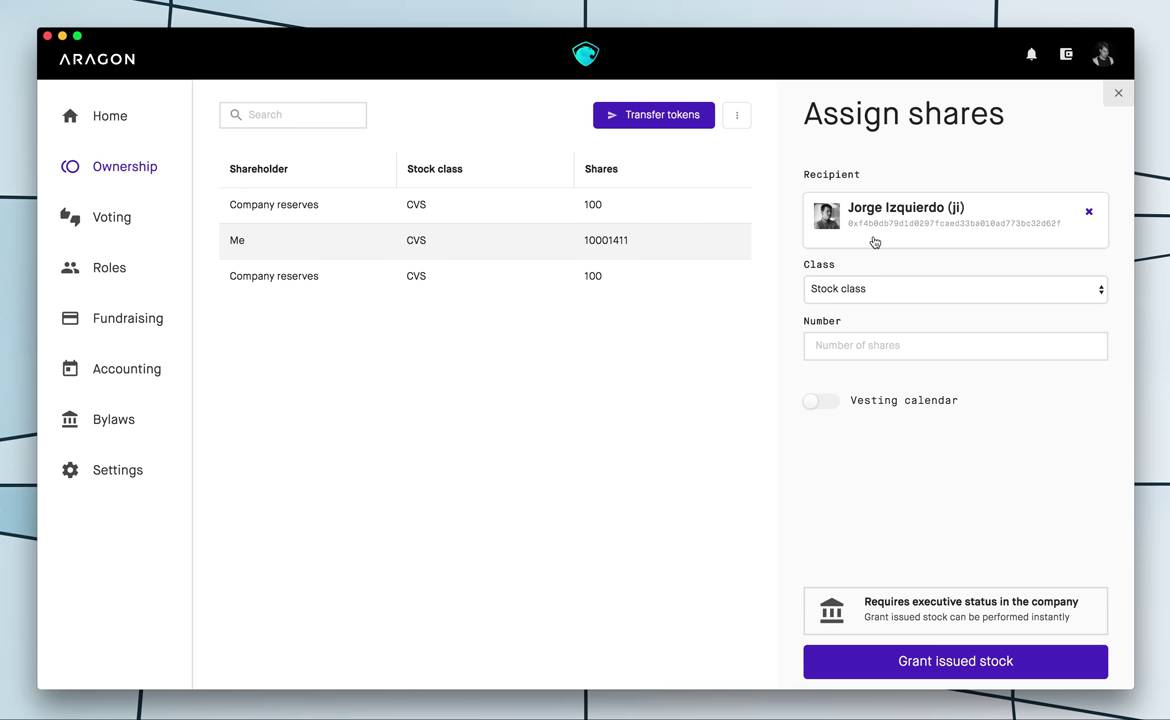
- Set the share assignment's class to Voting Stock (CVS) and its number of shares to 100
click(865, 288)
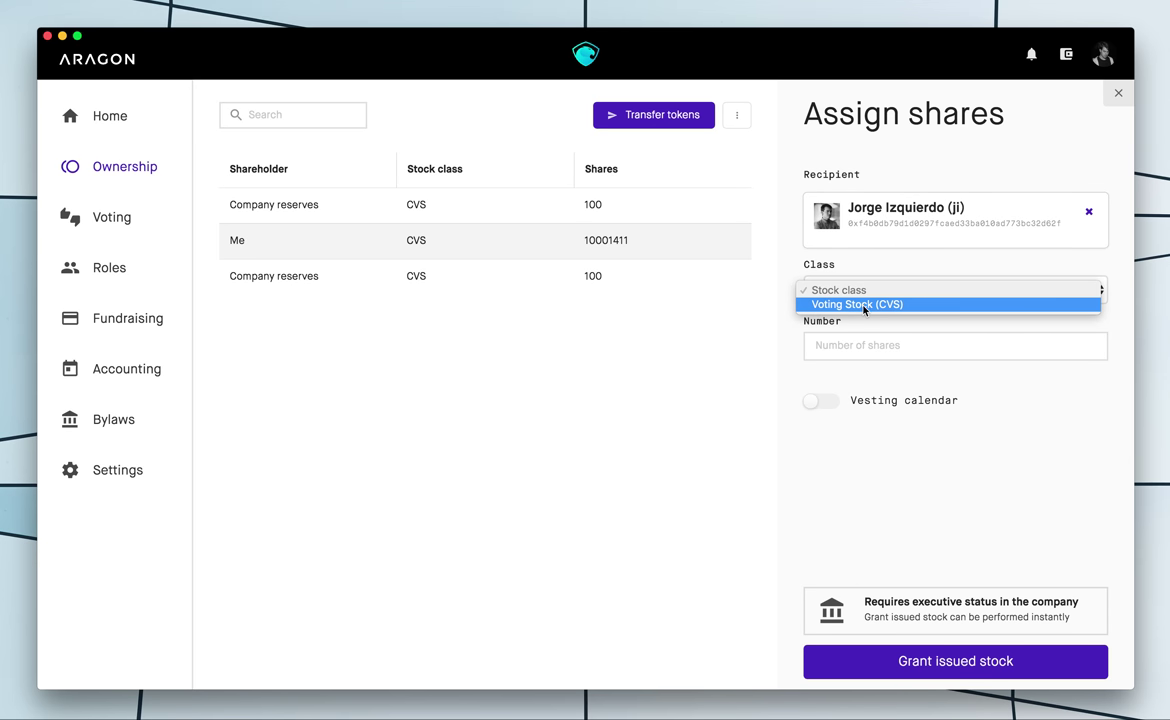
click(865, 305)
click(846, 347)
text(100)
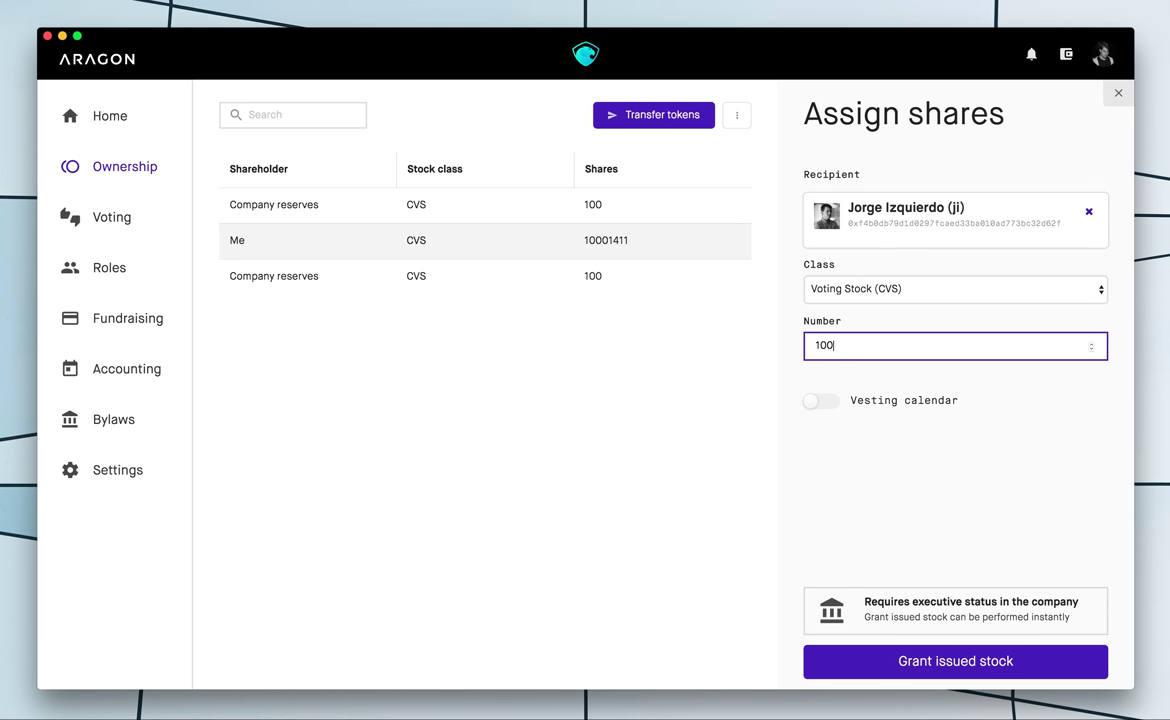
- Enable the vesting calendar for the assignment with cliff date 05/08/2017 and vesting date 05/31/2017
click(826, 401)
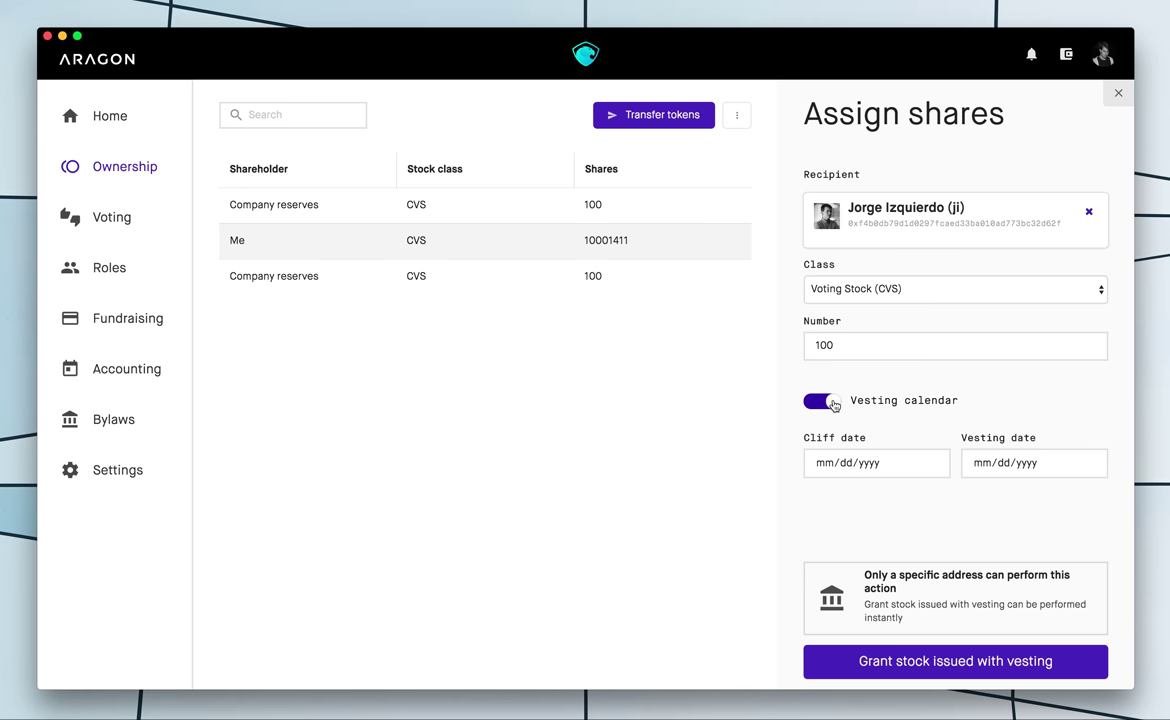
click(932, 463)
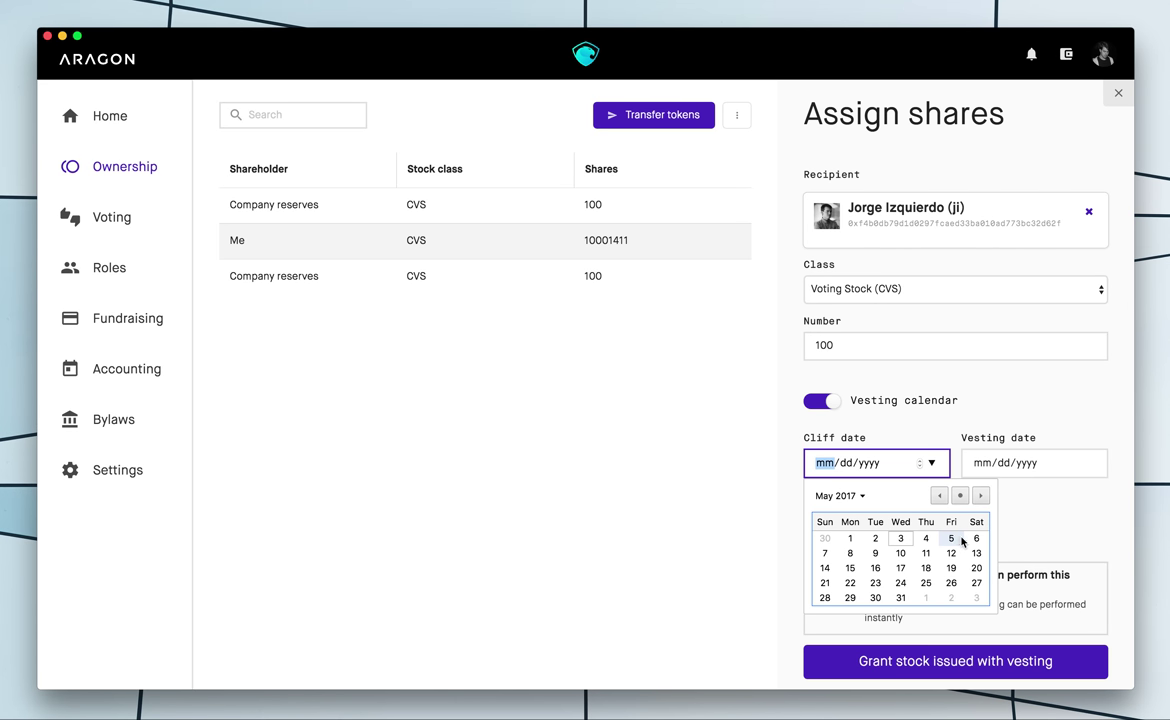
click(857, 558)
click(1091, 464)
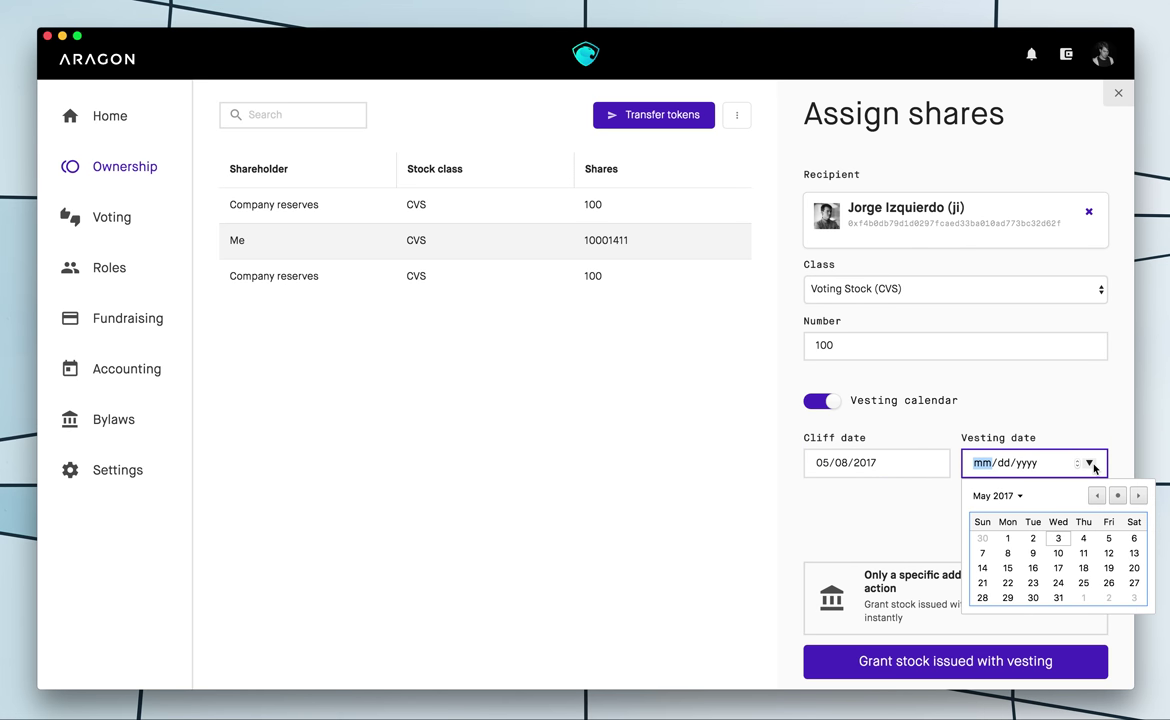
click(1054, 603)
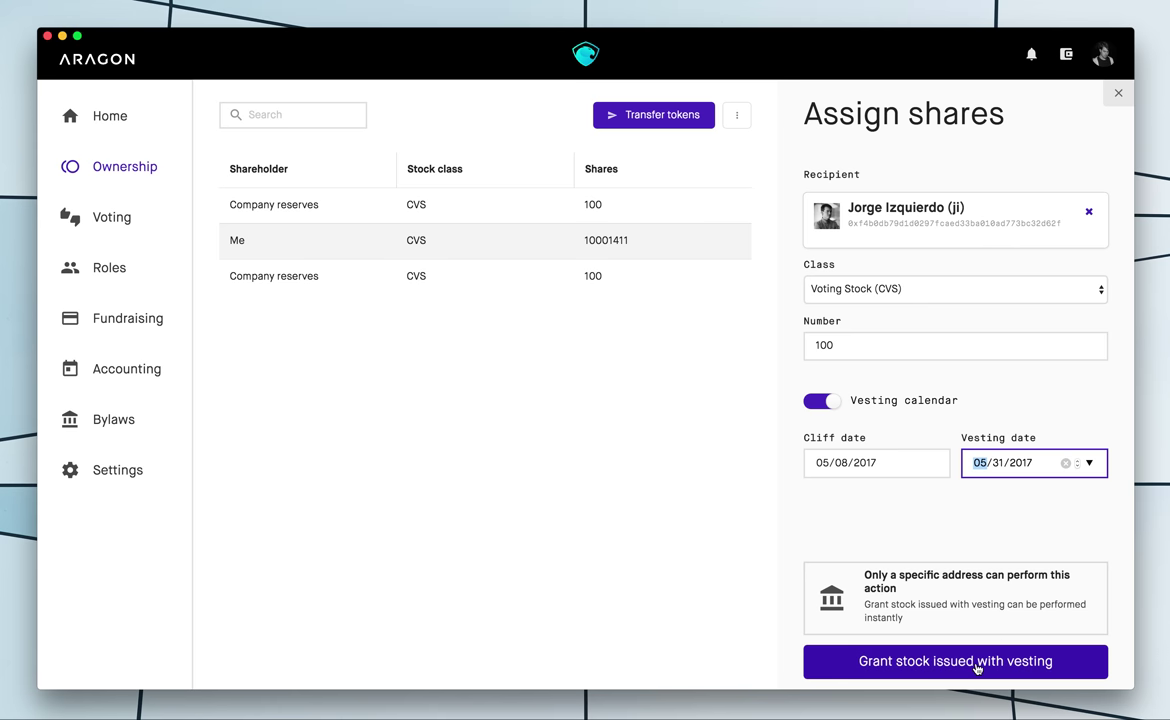
- Grant the issued stock with vesting to the selected recipient and confirm the transaction in MetaMask
drag(864, 575, 905, 617)
click(1110, 561)
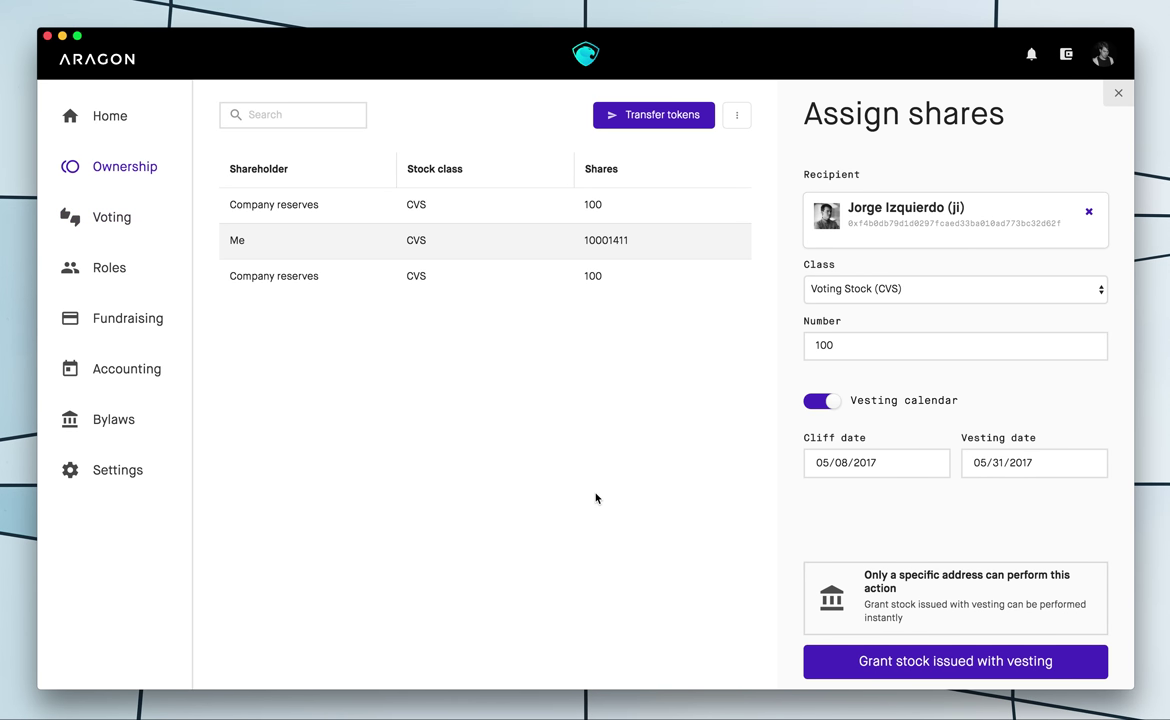
click(979, 671)
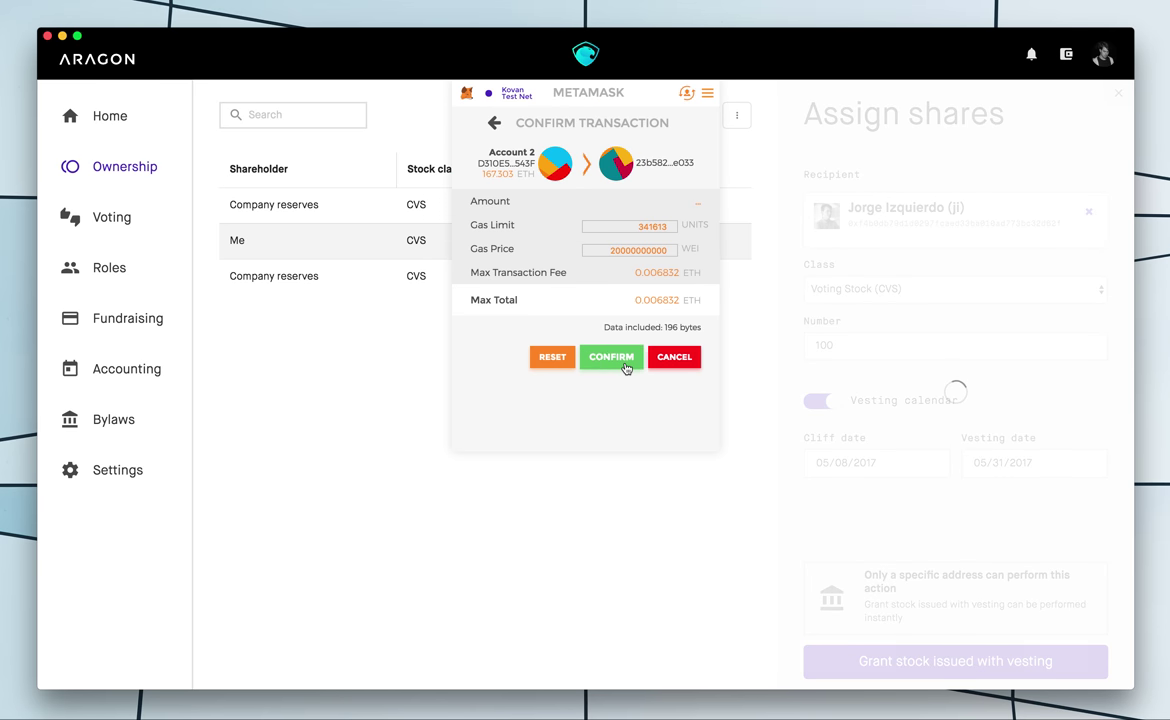
click(626, 364)
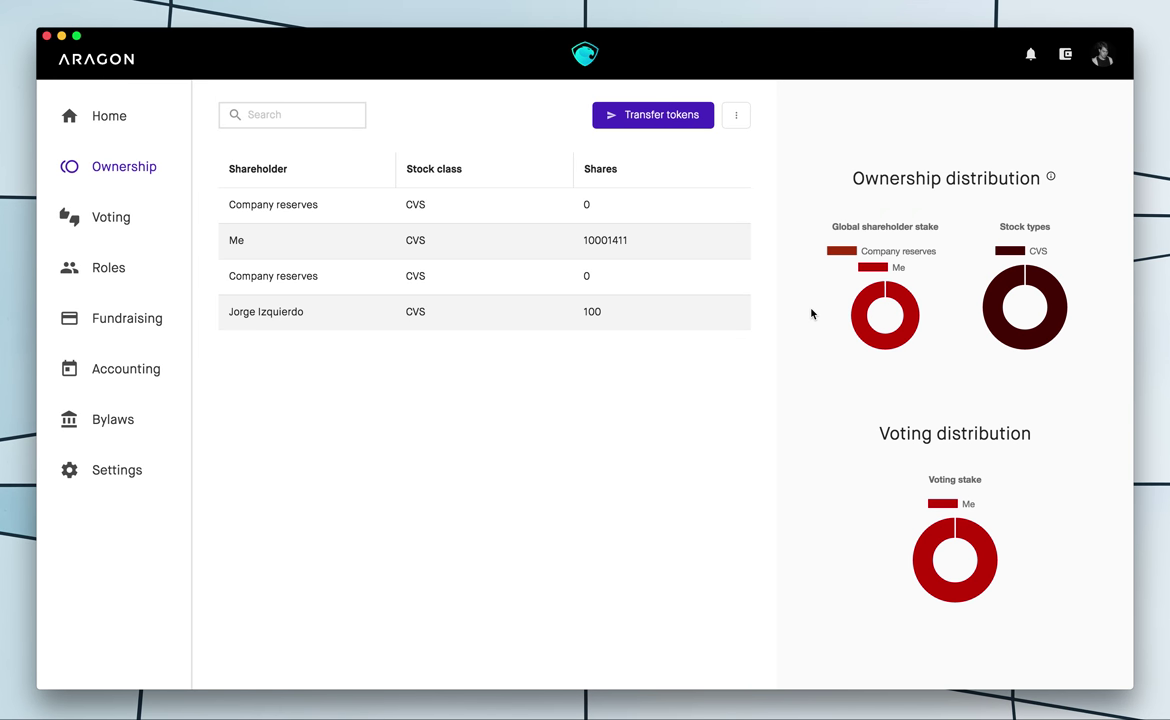
- Examine the new shareholder's CVS stake and the end of the vesting chart for transferable shares
click(533, 312)
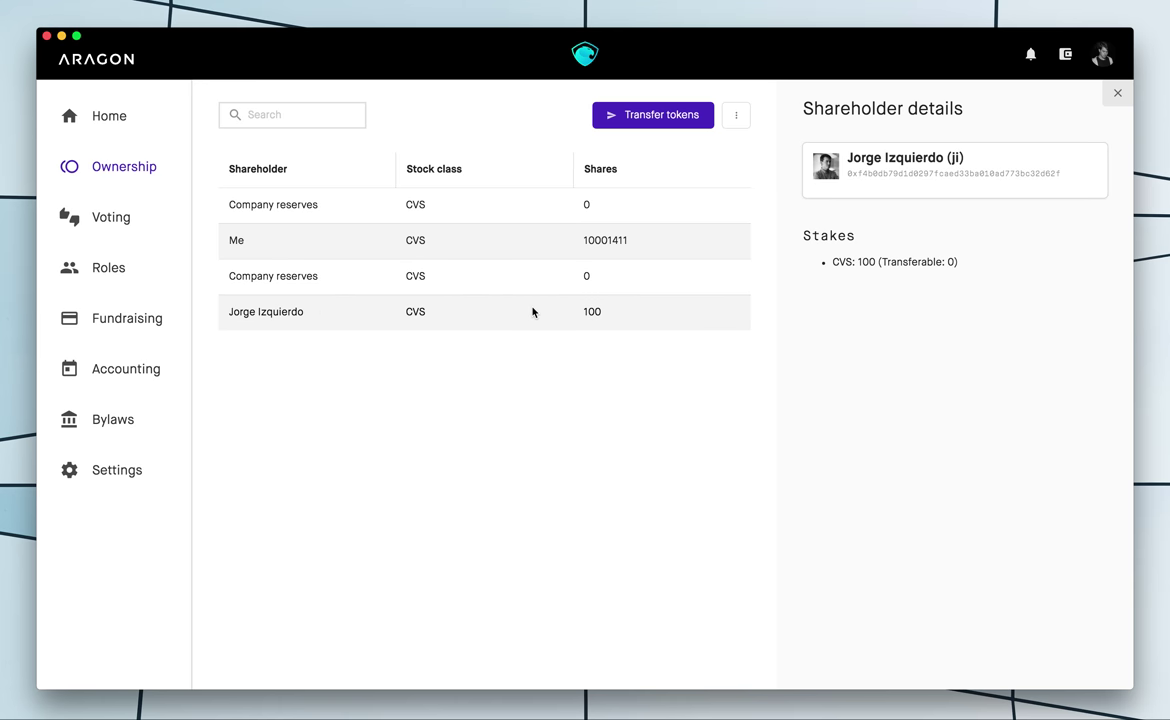
double_click(866, 262)
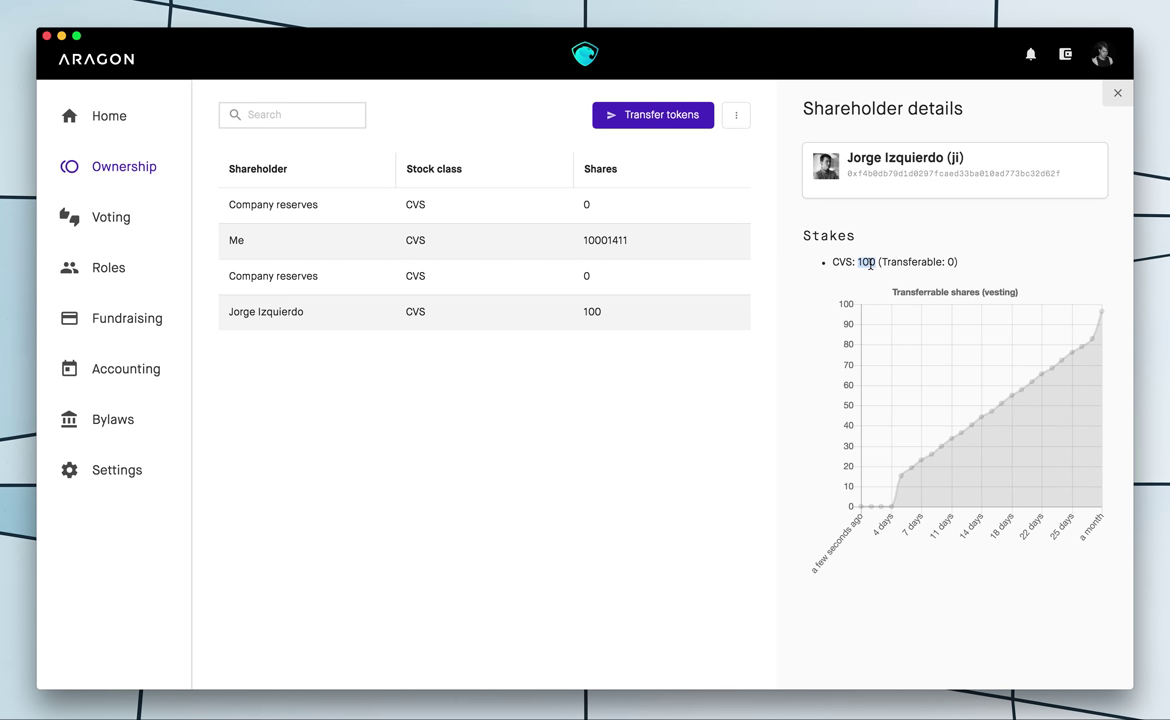
click(870, 264)
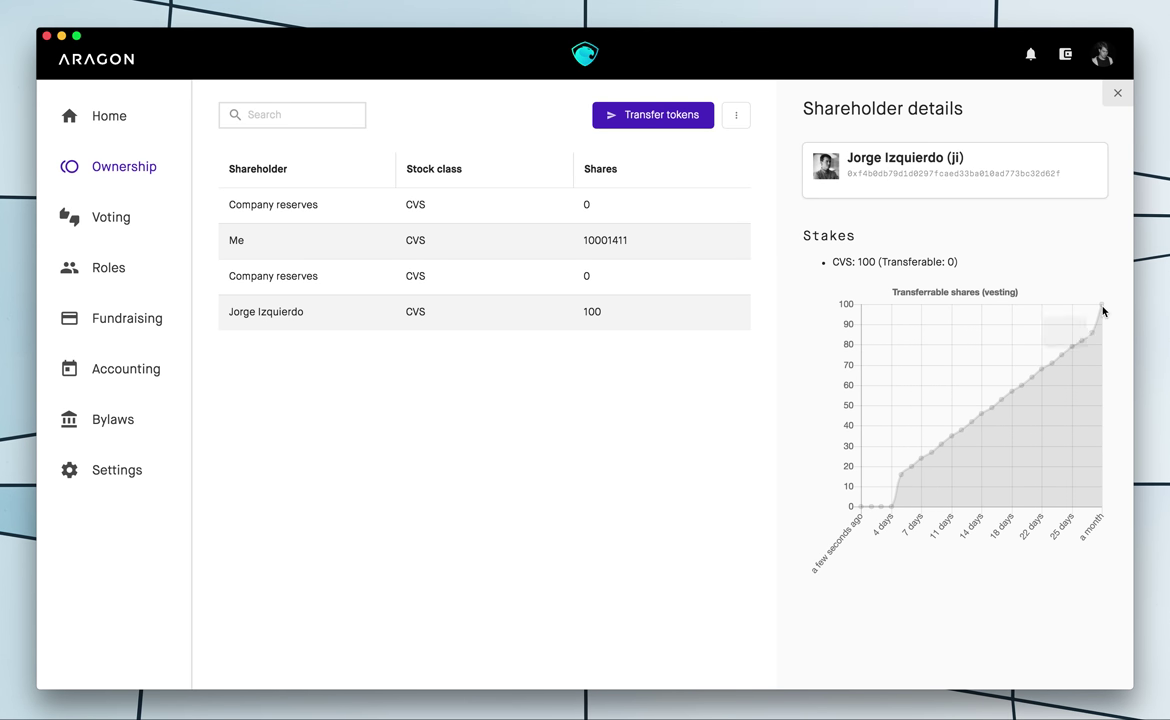
mouse_move(1103, 308)
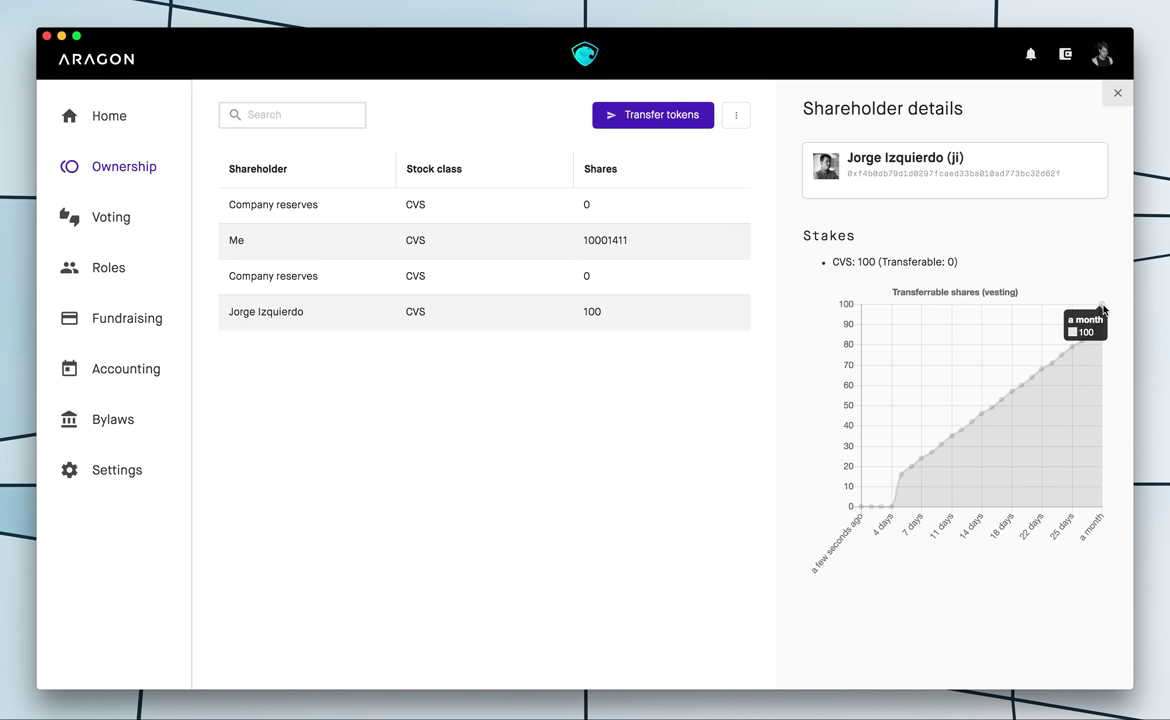
- Set the Issue stock bylaw to require a user with status, with executives able to change it
click(130, 427)
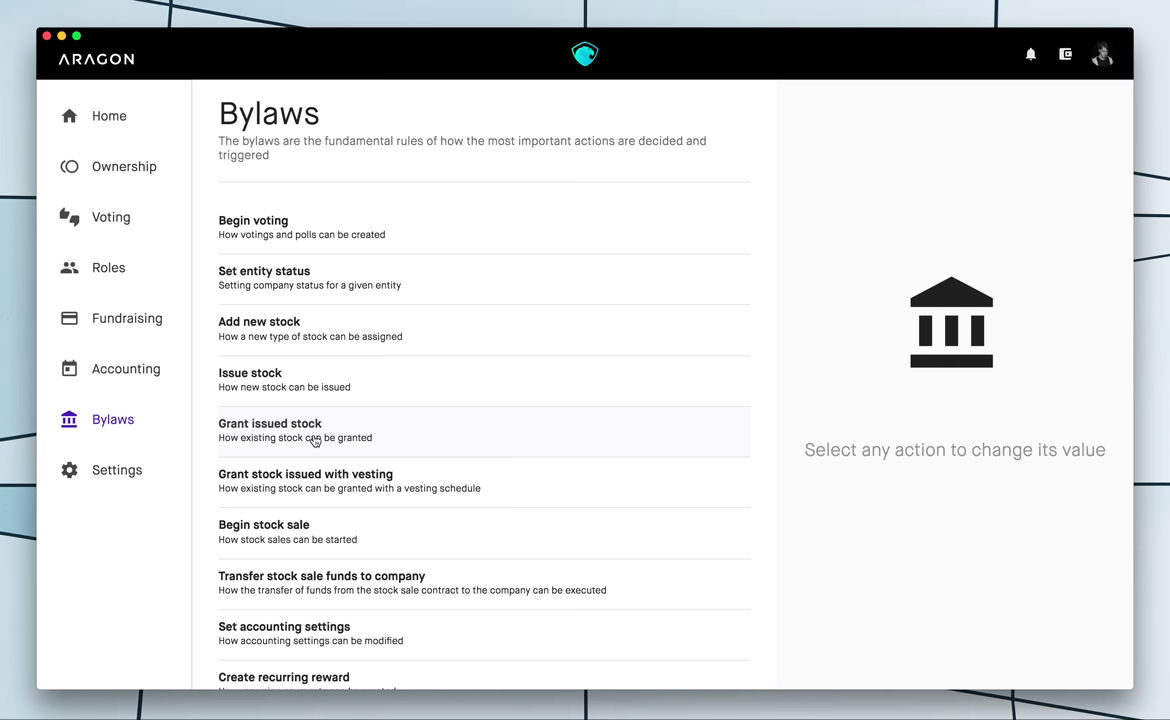
click(432, 401)
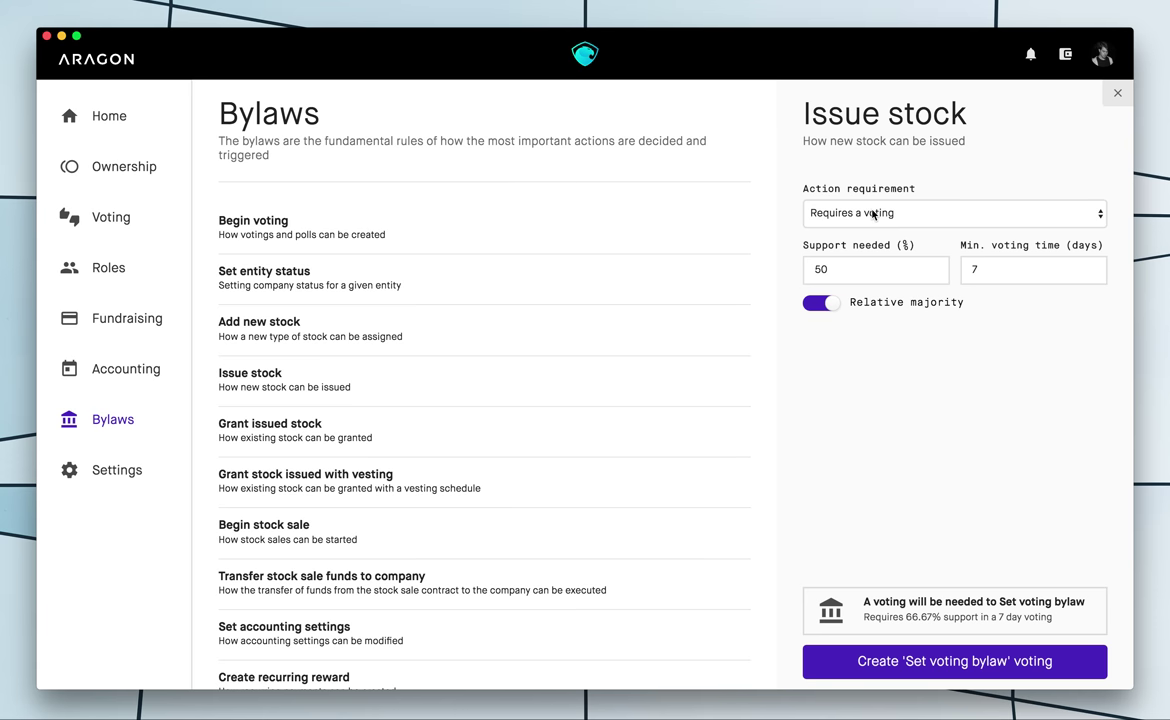
click(869, 214)
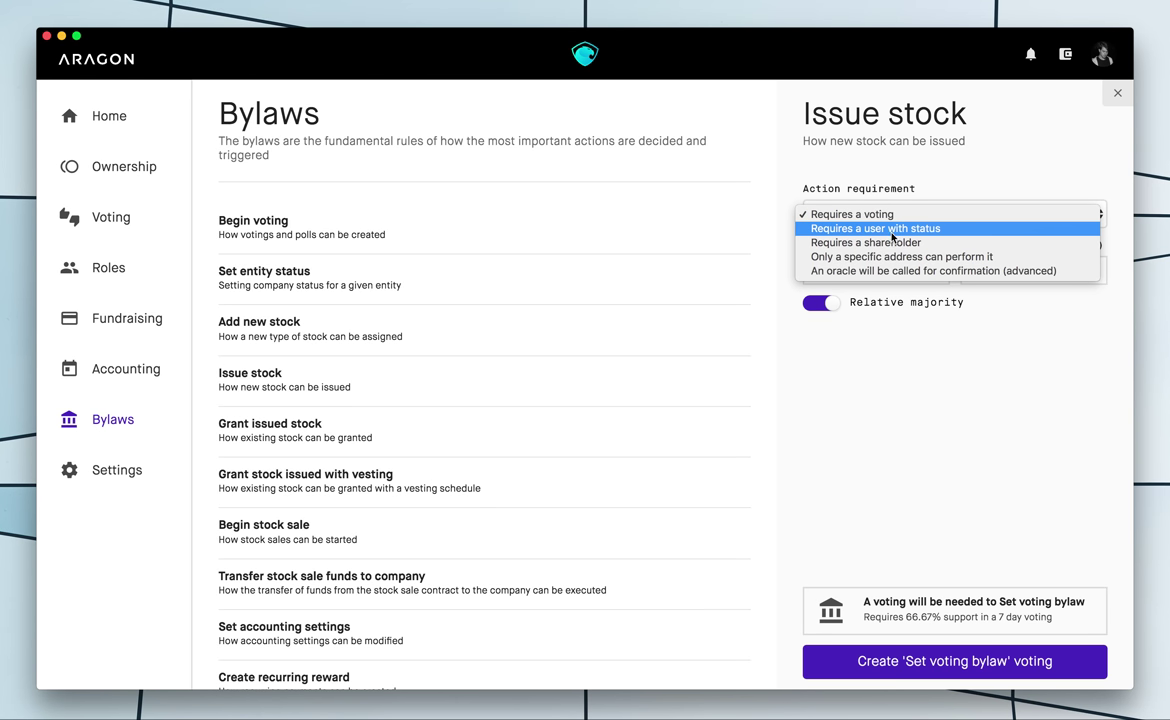
click(891, 236)
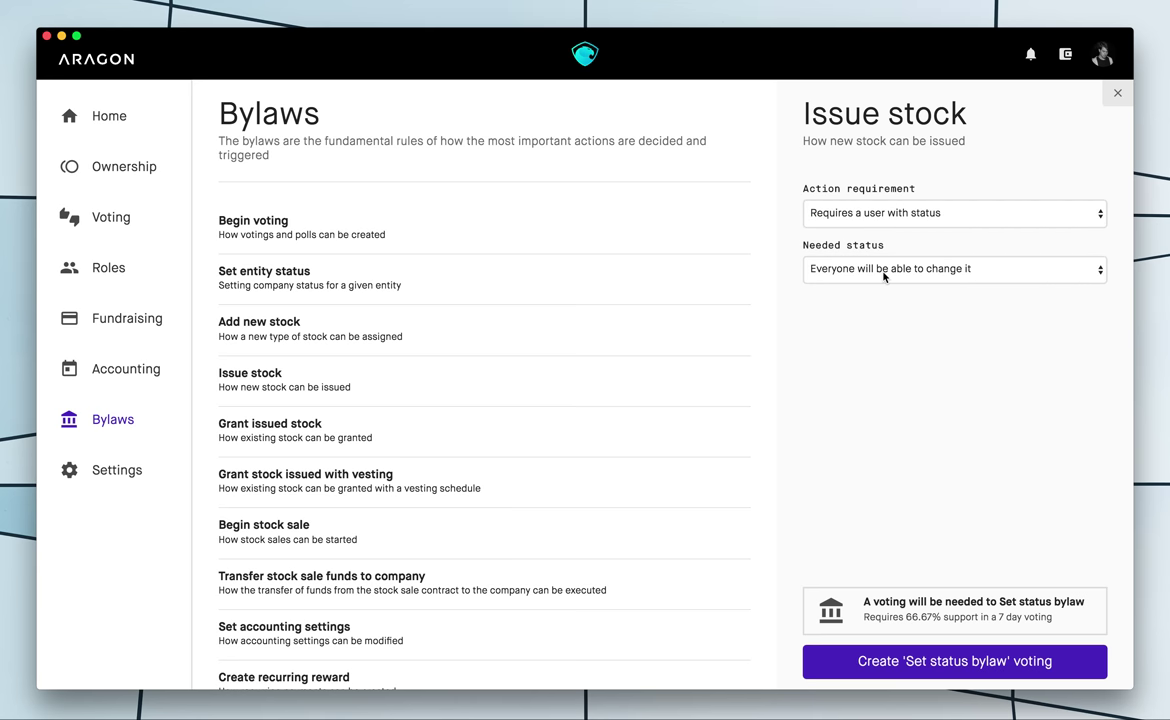
click(810, 271)
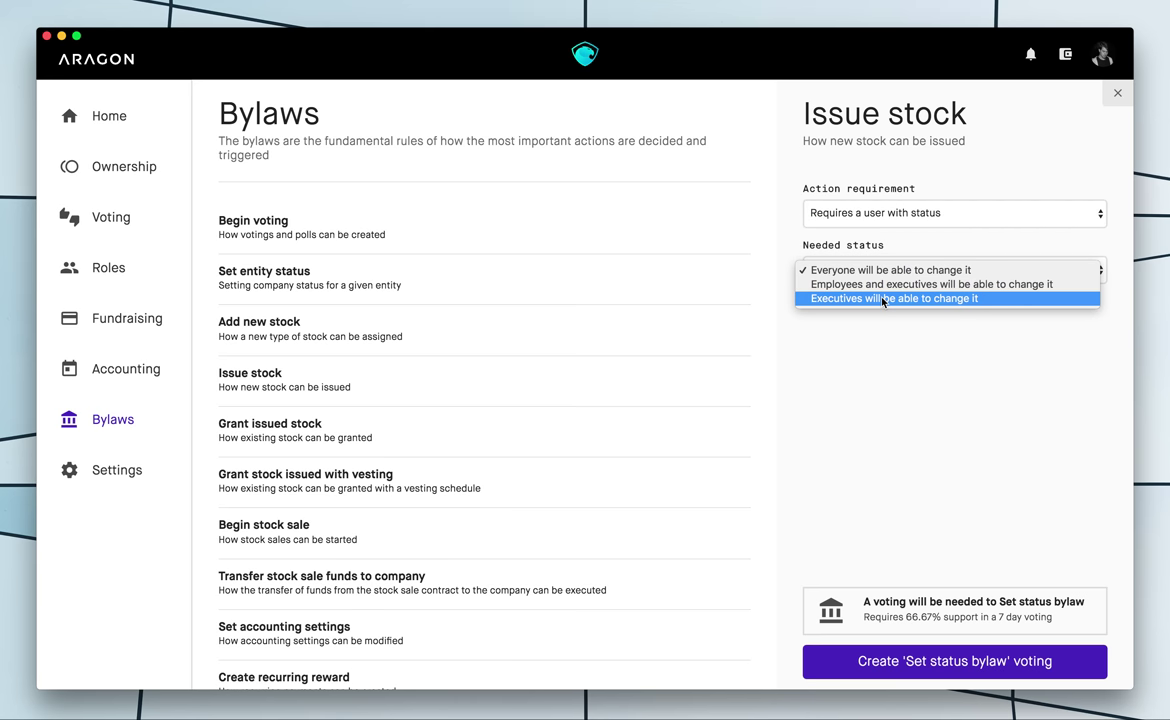
click(883, 299)
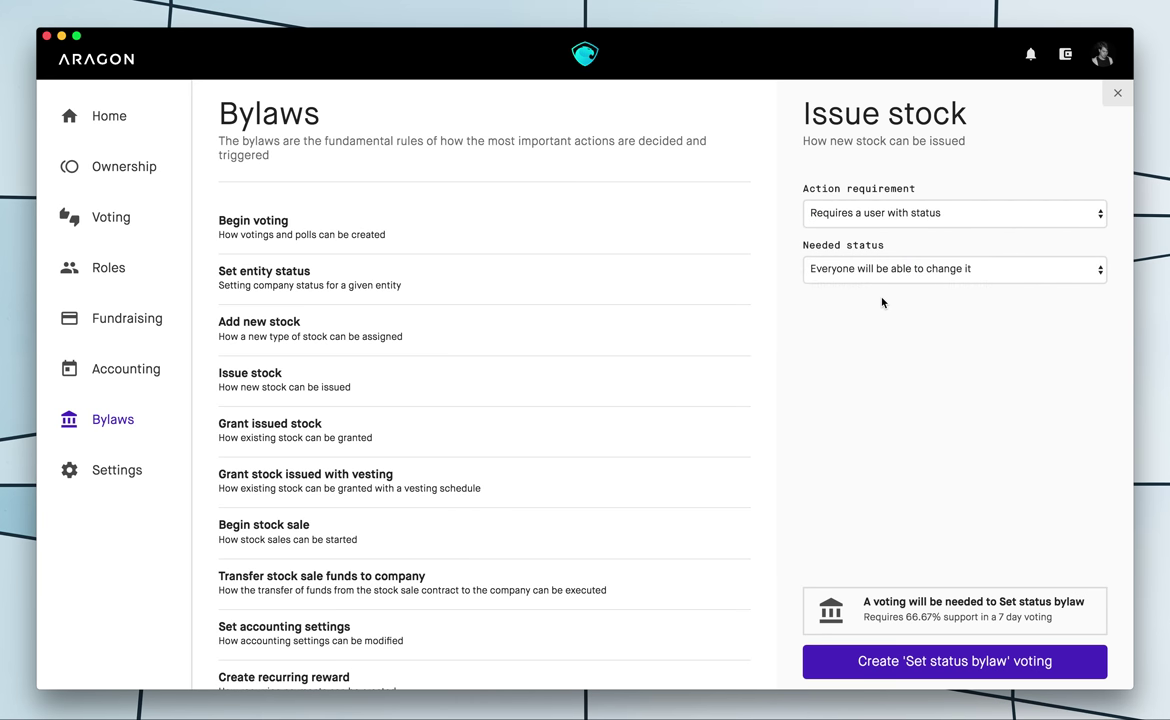
- Create the 'Set status bylaw' voting for Issue stock, accepting the bylaw warning and confirming the MetaMask transaction
click(897, 657)
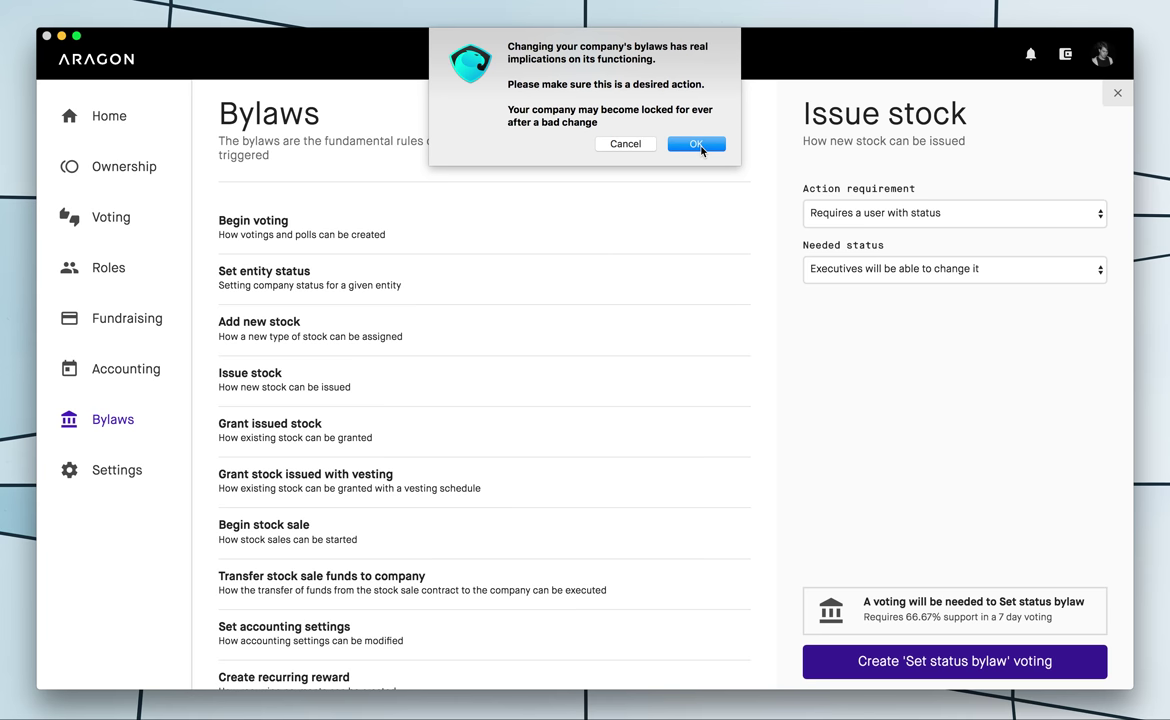
click(697, 144)
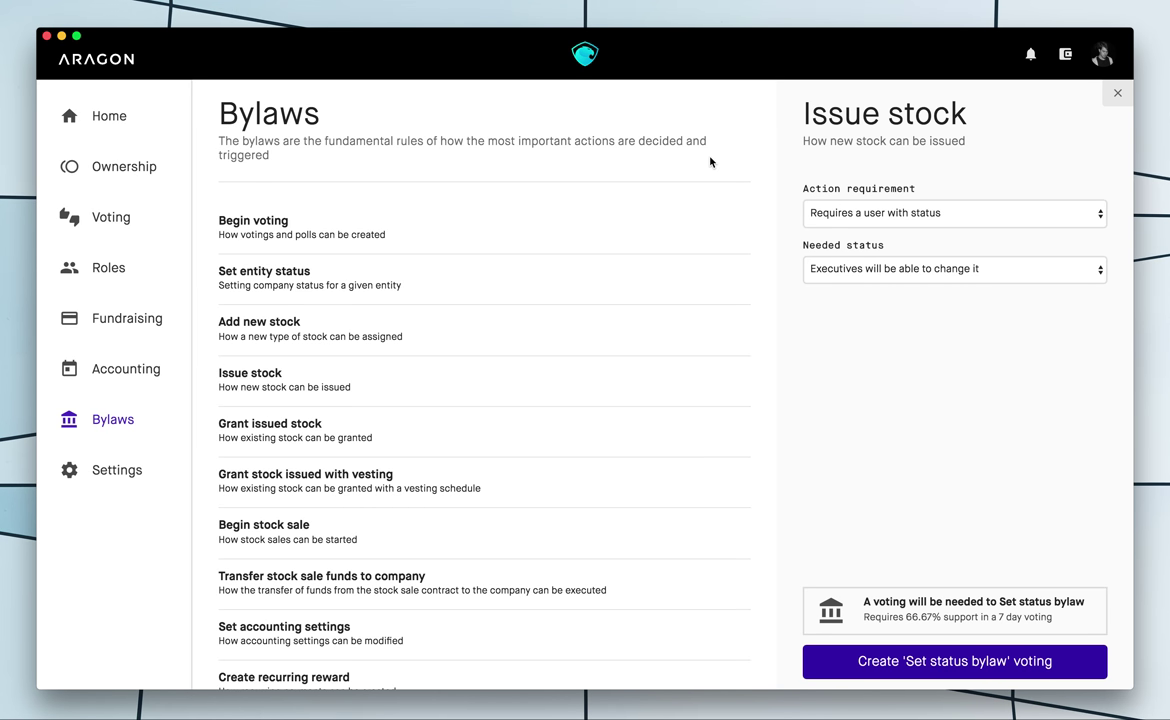
click(938, 662)
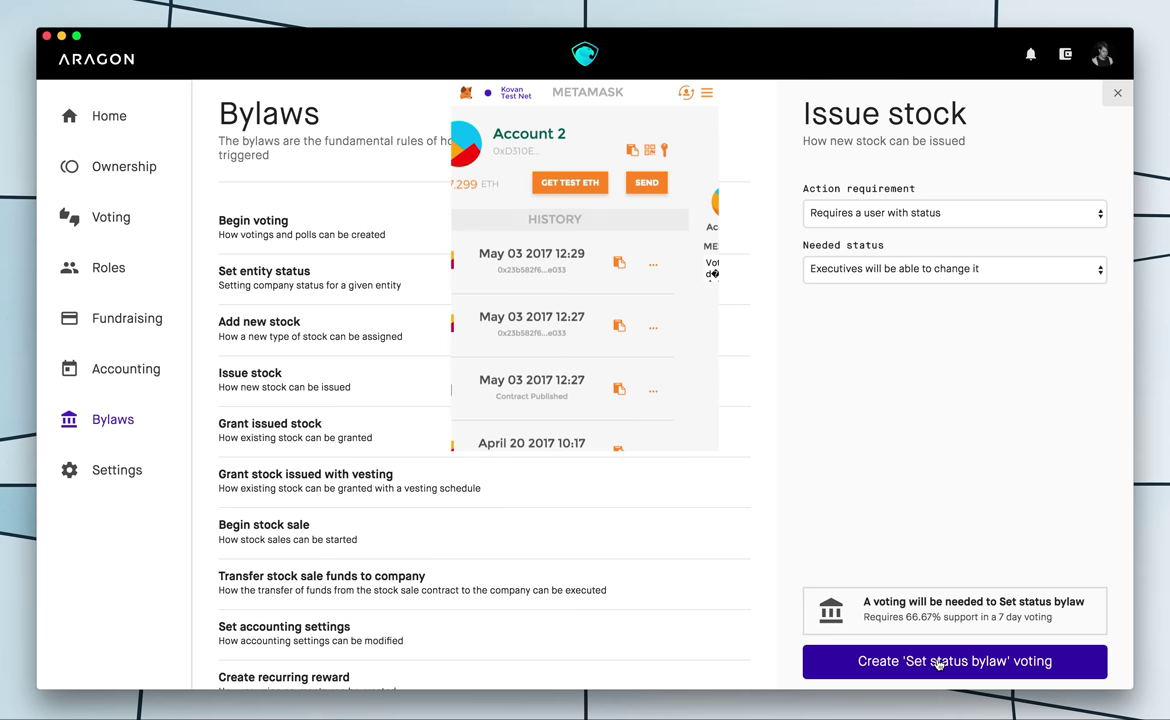
click(652, 291)
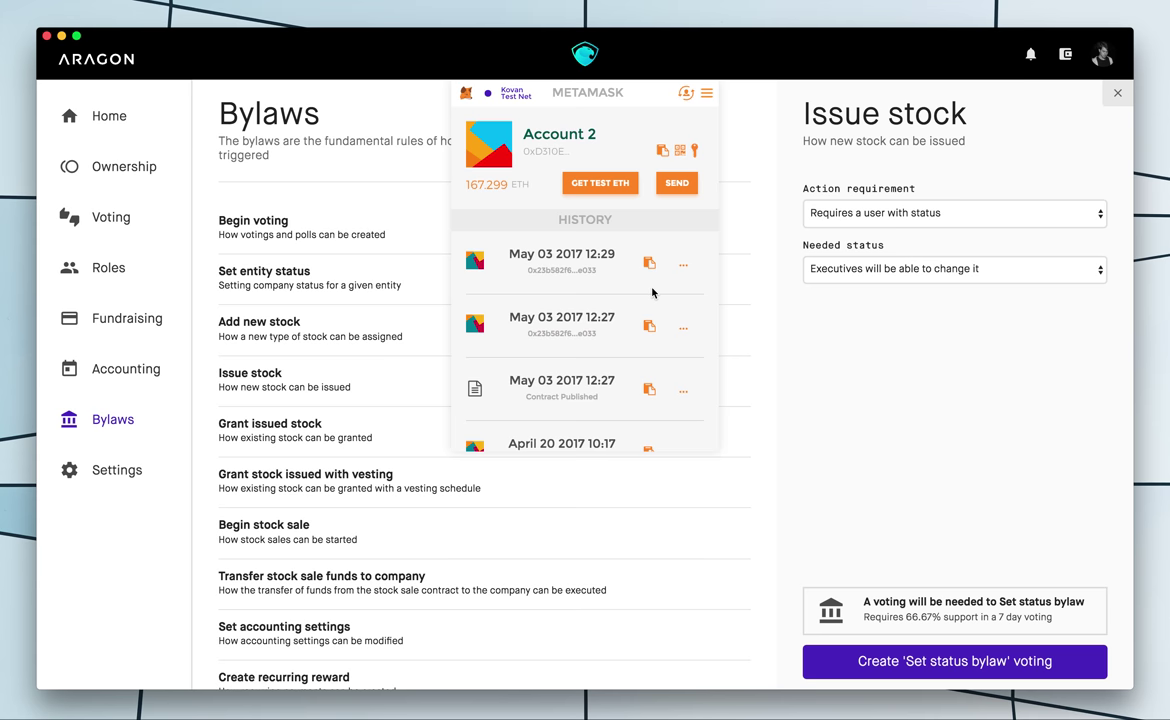
click(614, 372)
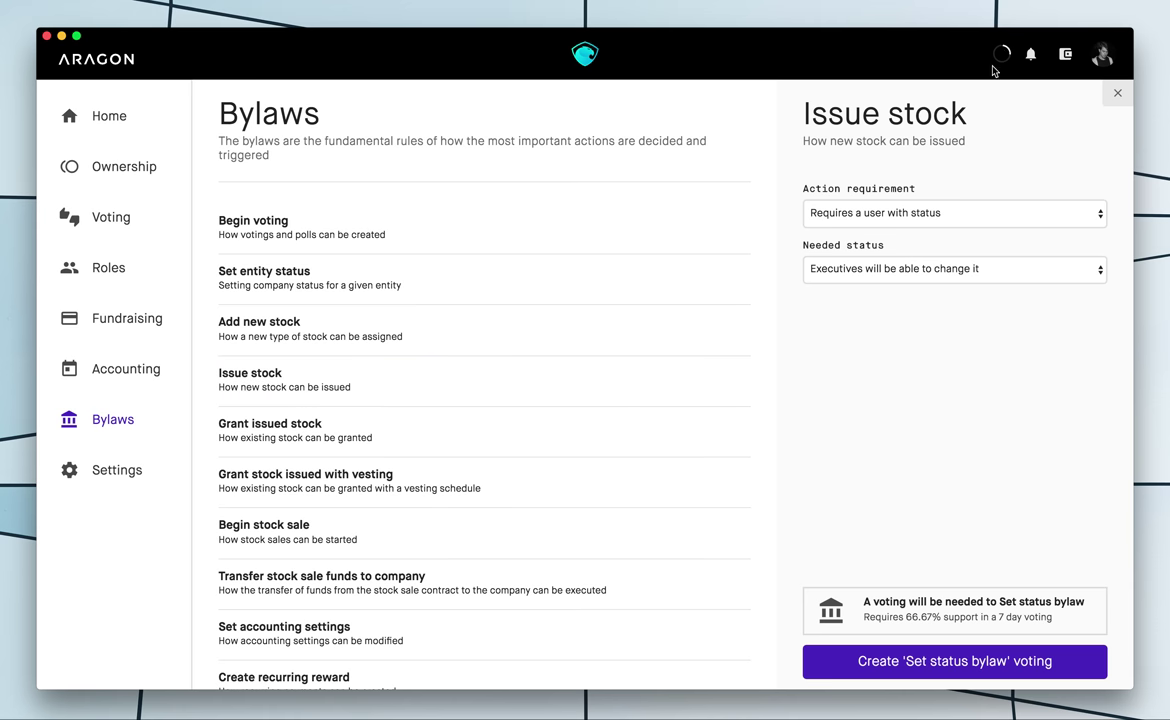
mouse_move(1003, 62)
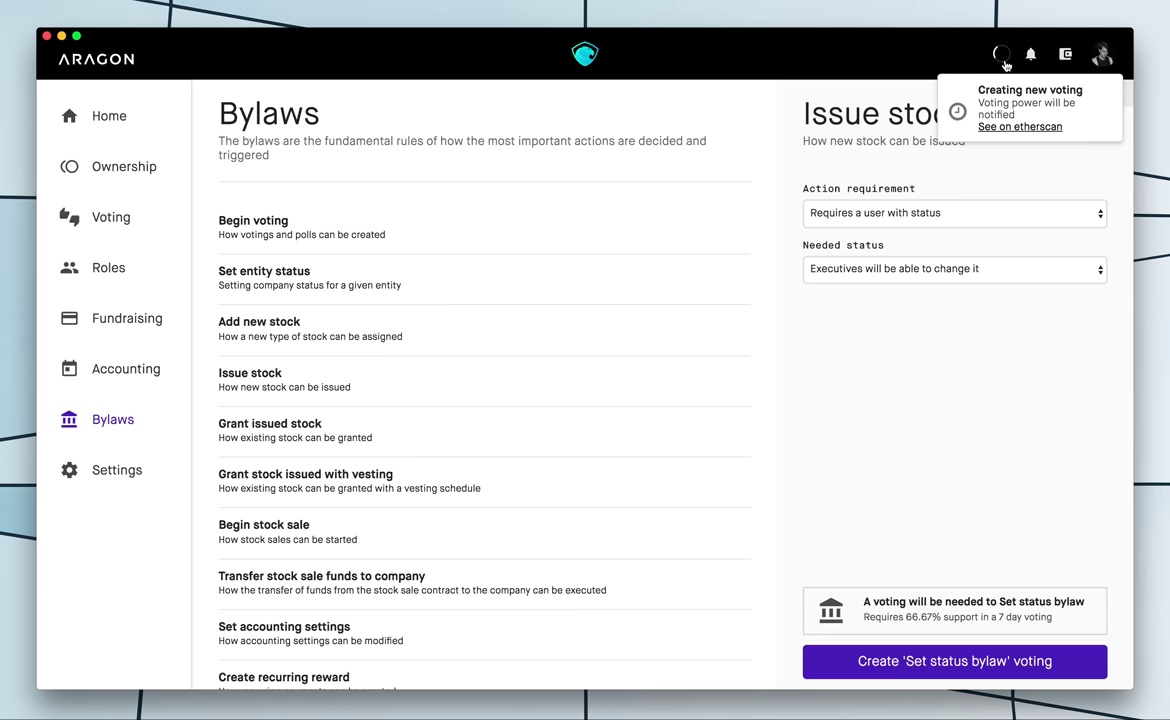
- Approve the pending Set status bylaw voting for Issue stock with automatic execution and confirm its MetaMask transaction
click(113, 226)
click(560, 122)
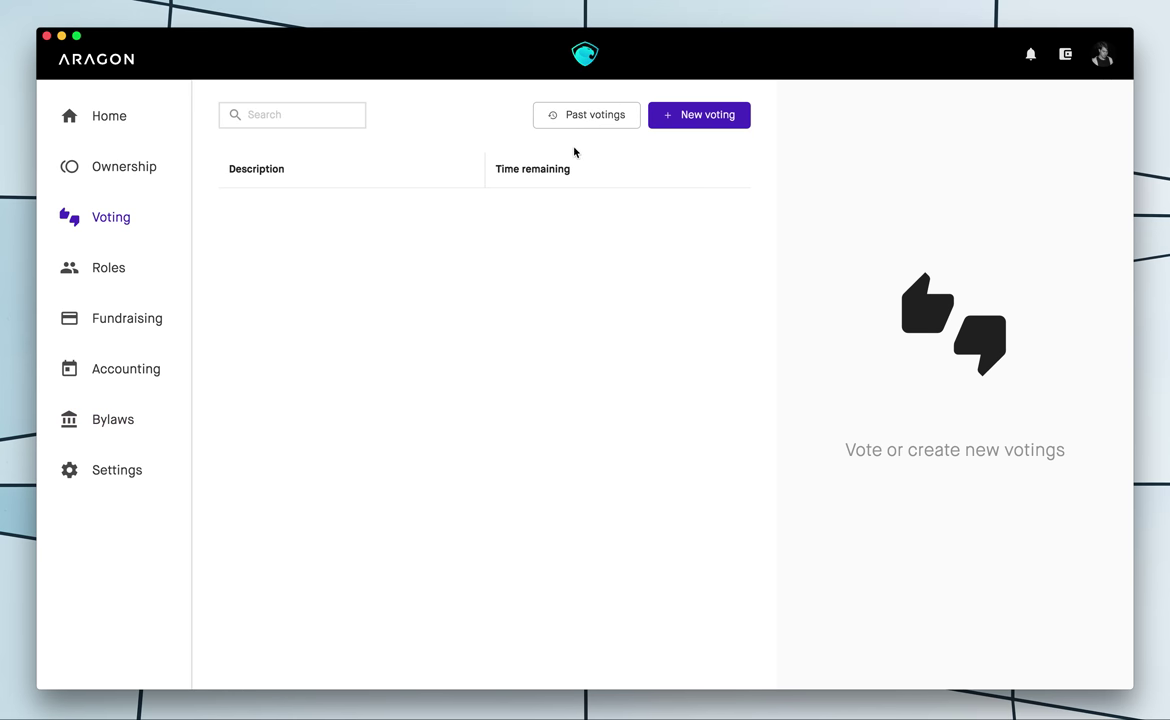
click(140, 172)
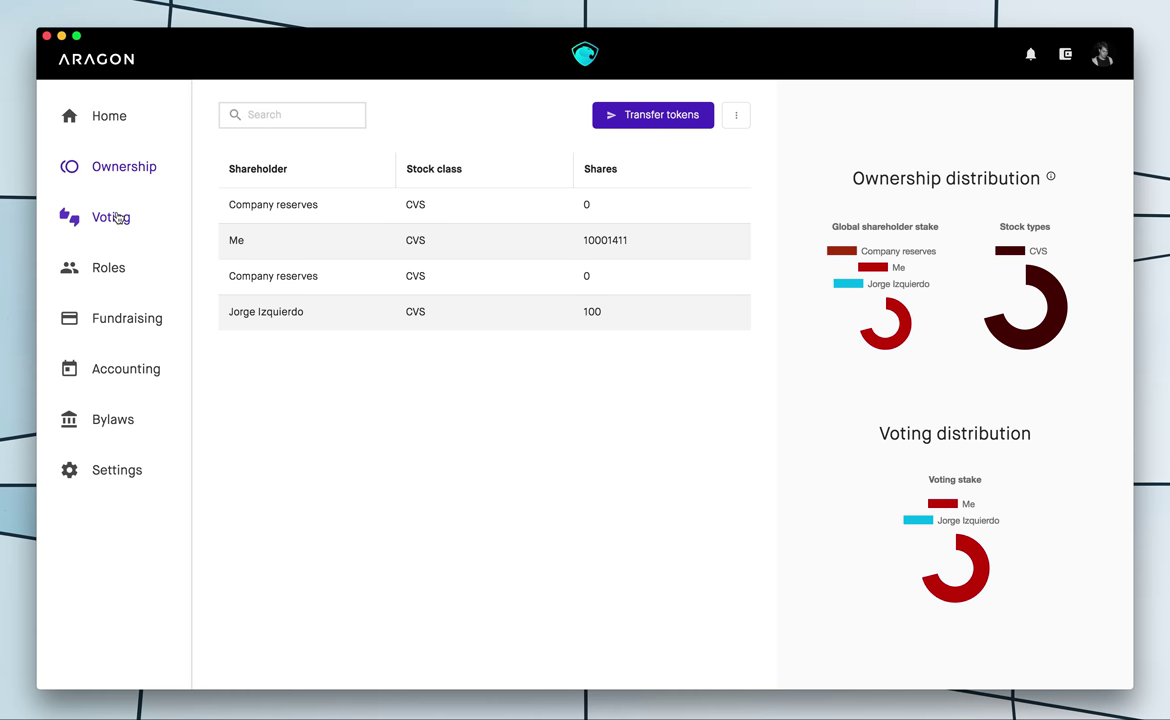
click(112, 214)
click(620, 118)
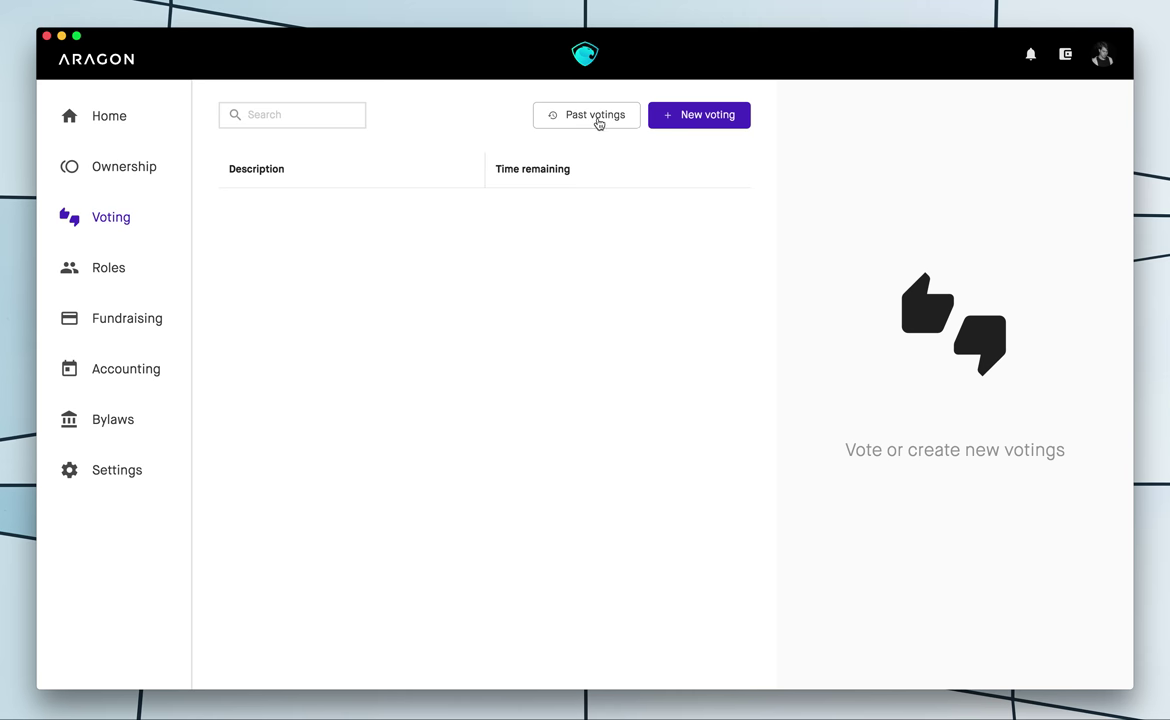
click(509, 210)
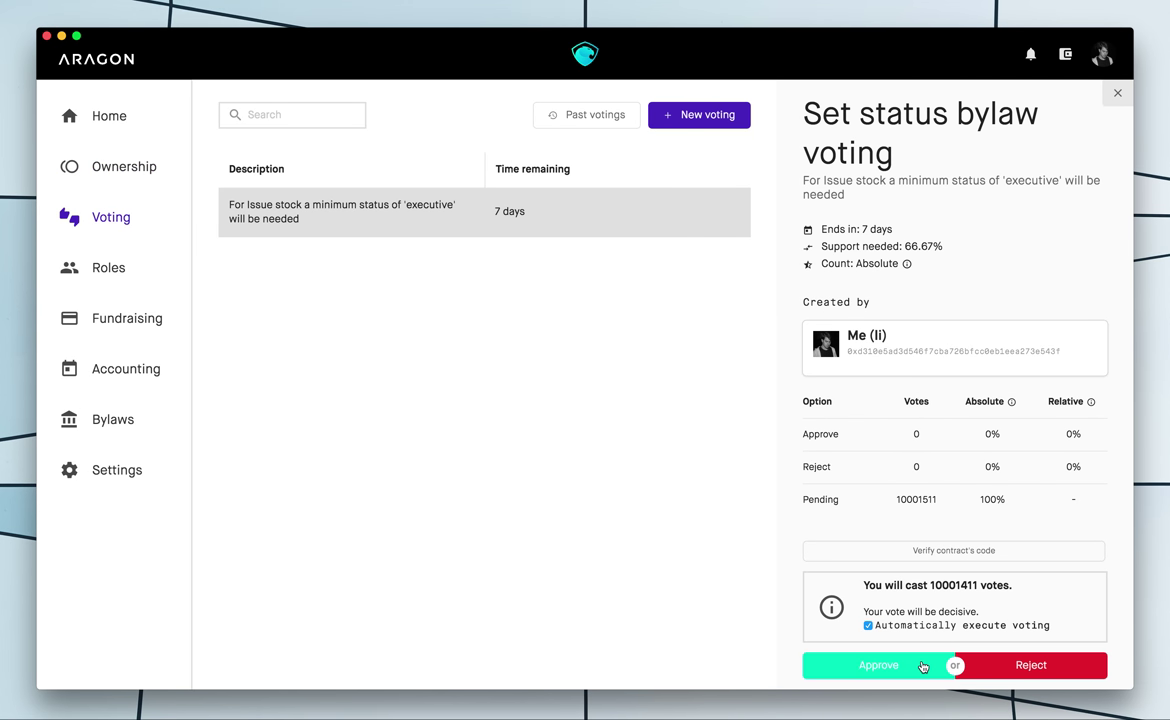
click(922, 667)
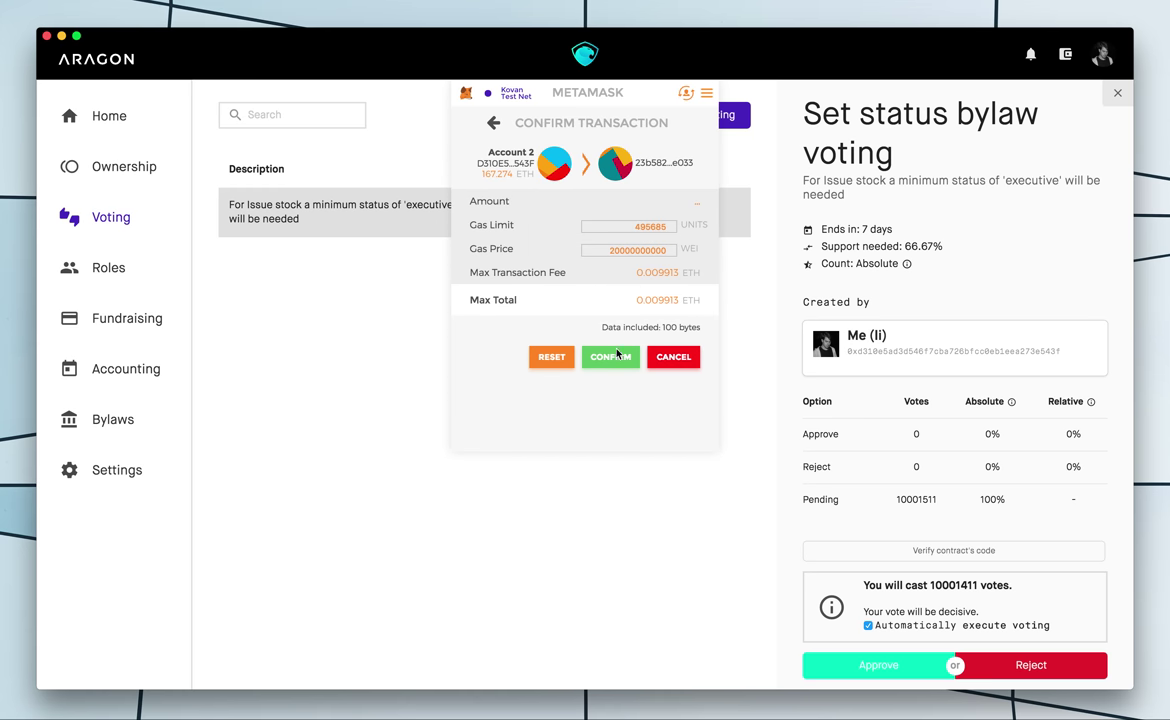
click(612, 356)
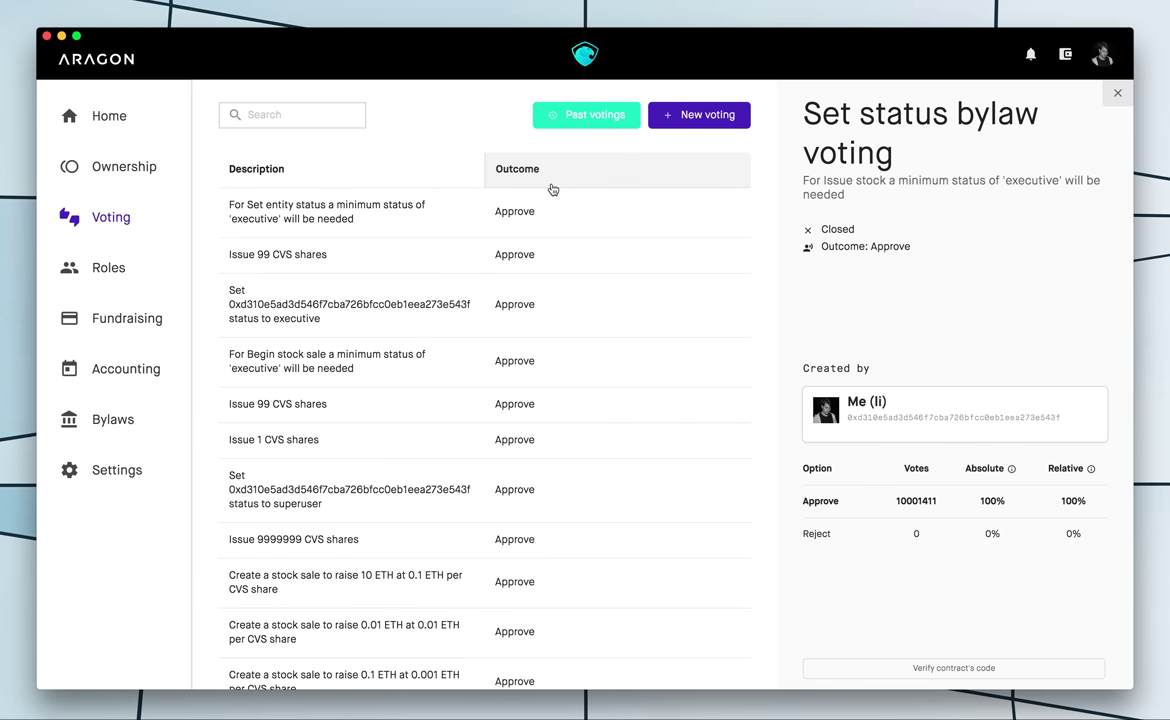
- Inspect the roles available for your own entity in Roles, leaving its role selection unset
click(595, 115)
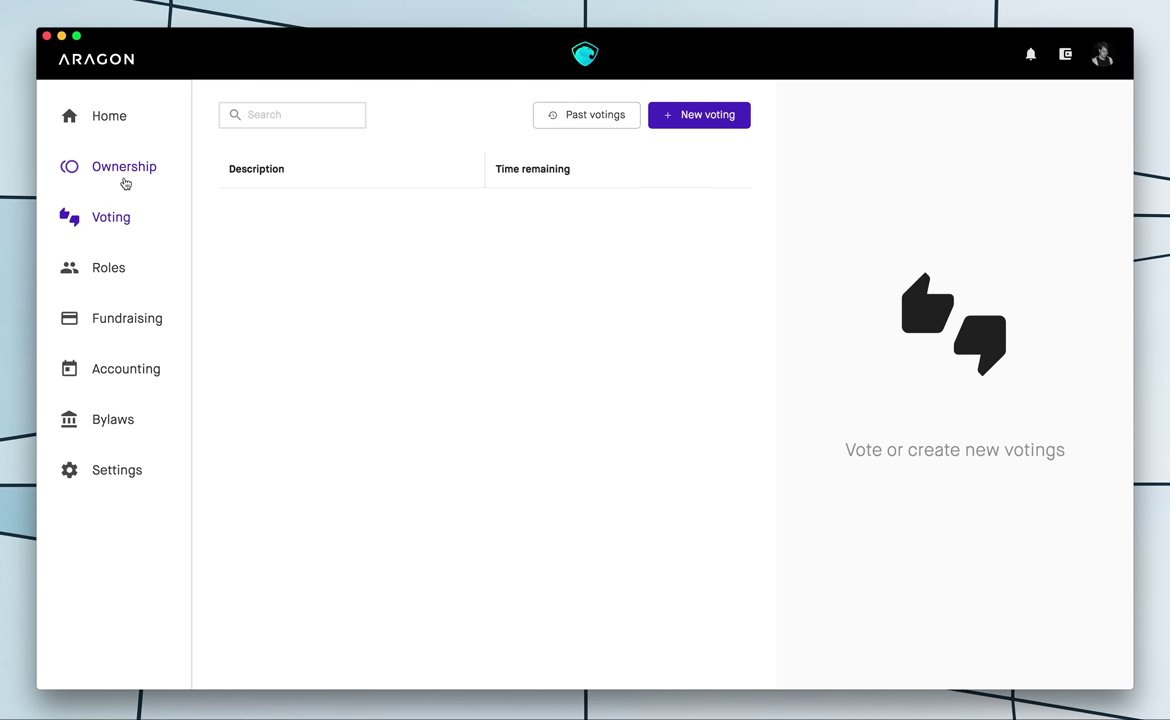
click(130, 135)
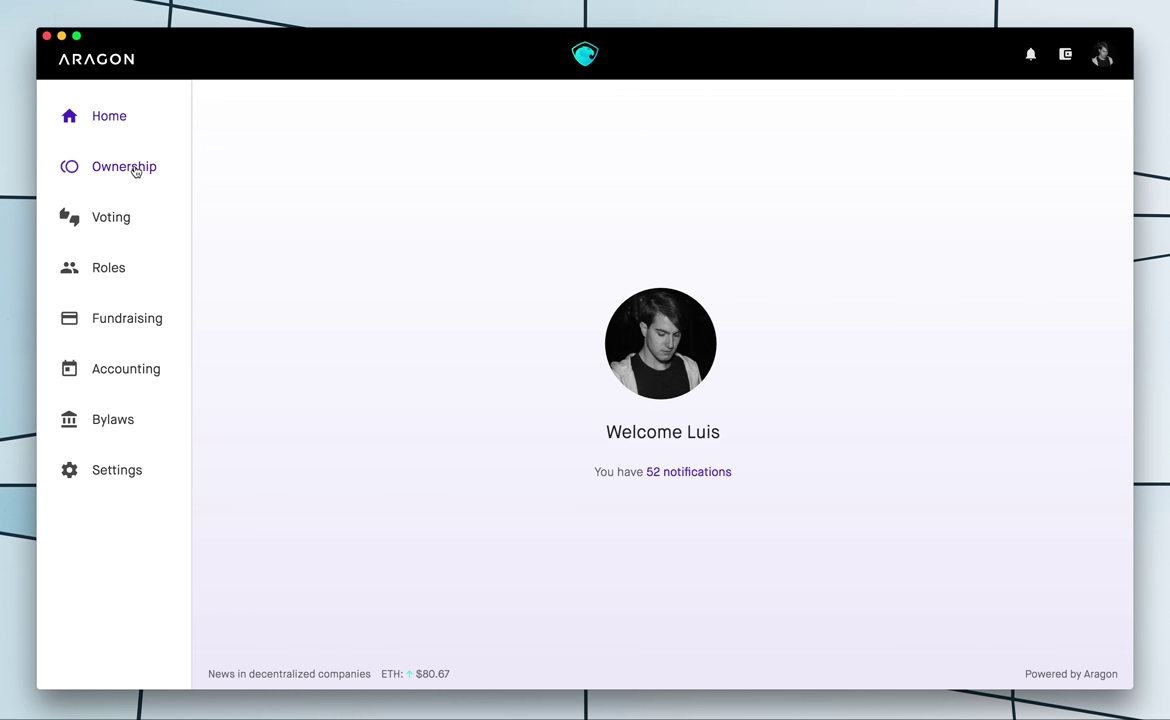
click(125, 265)
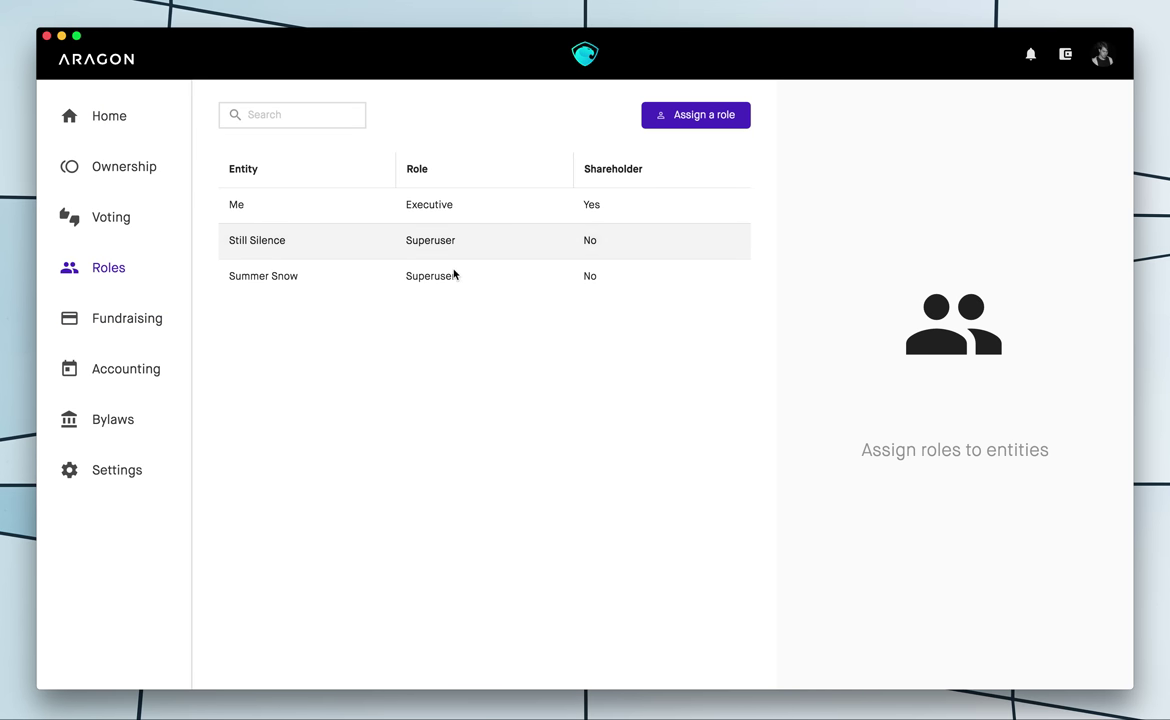
click(430, 200)
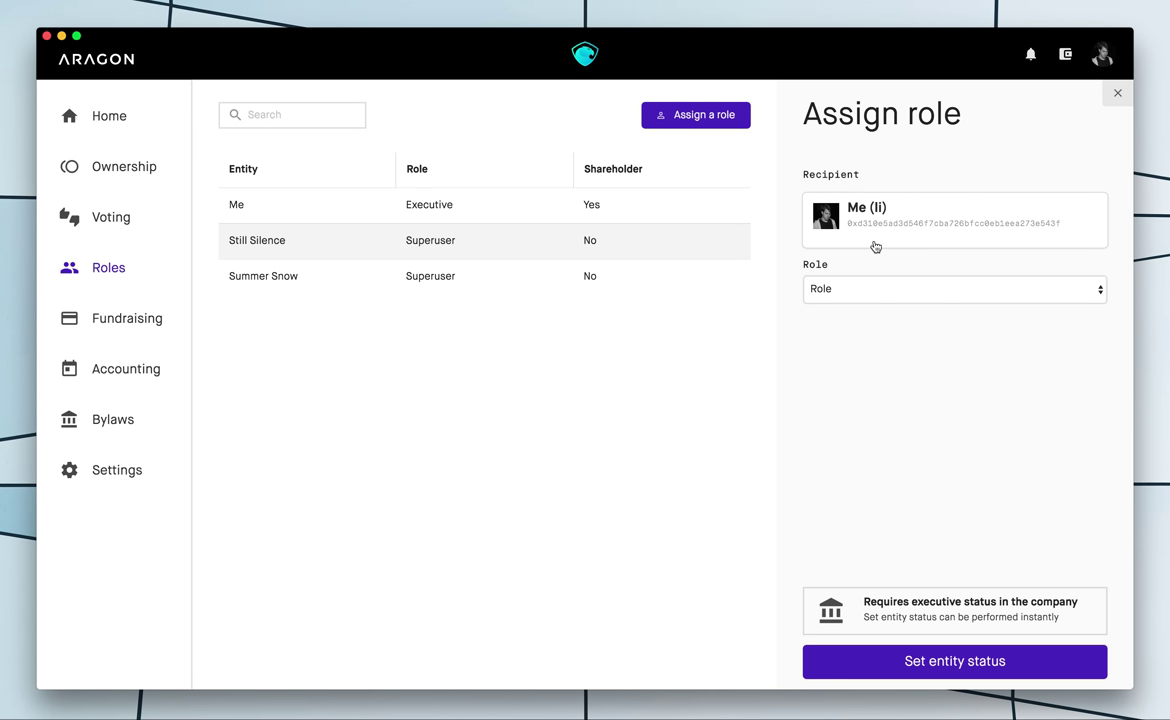
click(860, 289)
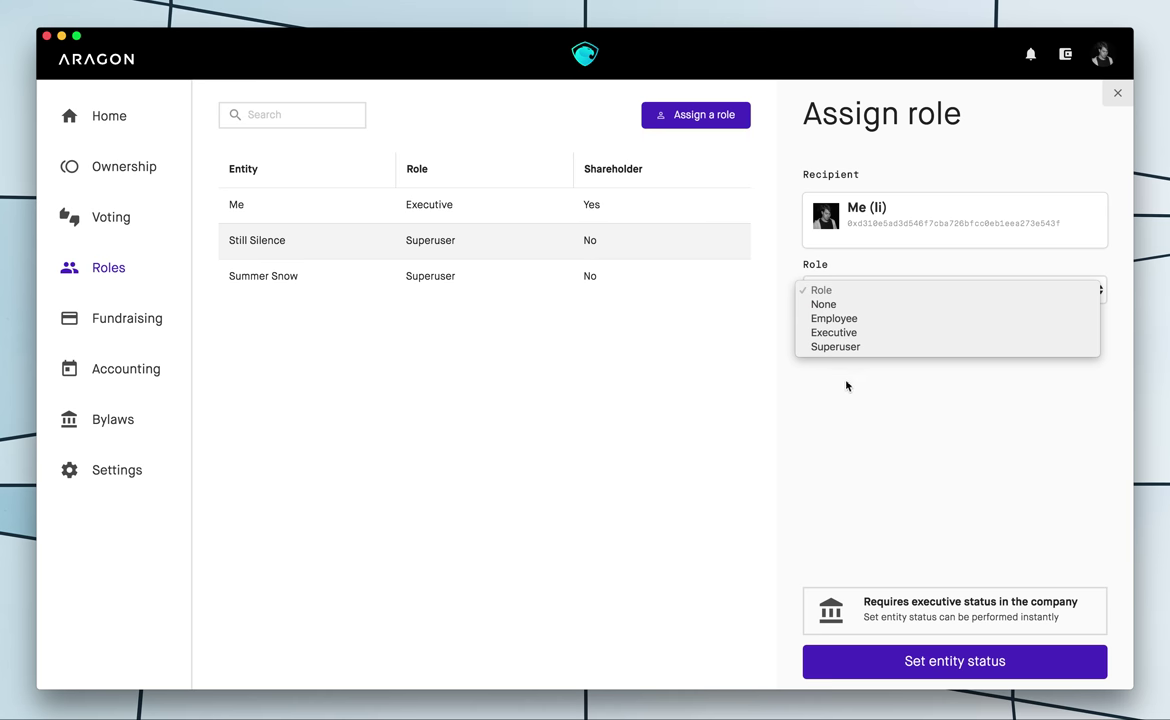
click(832, 443)
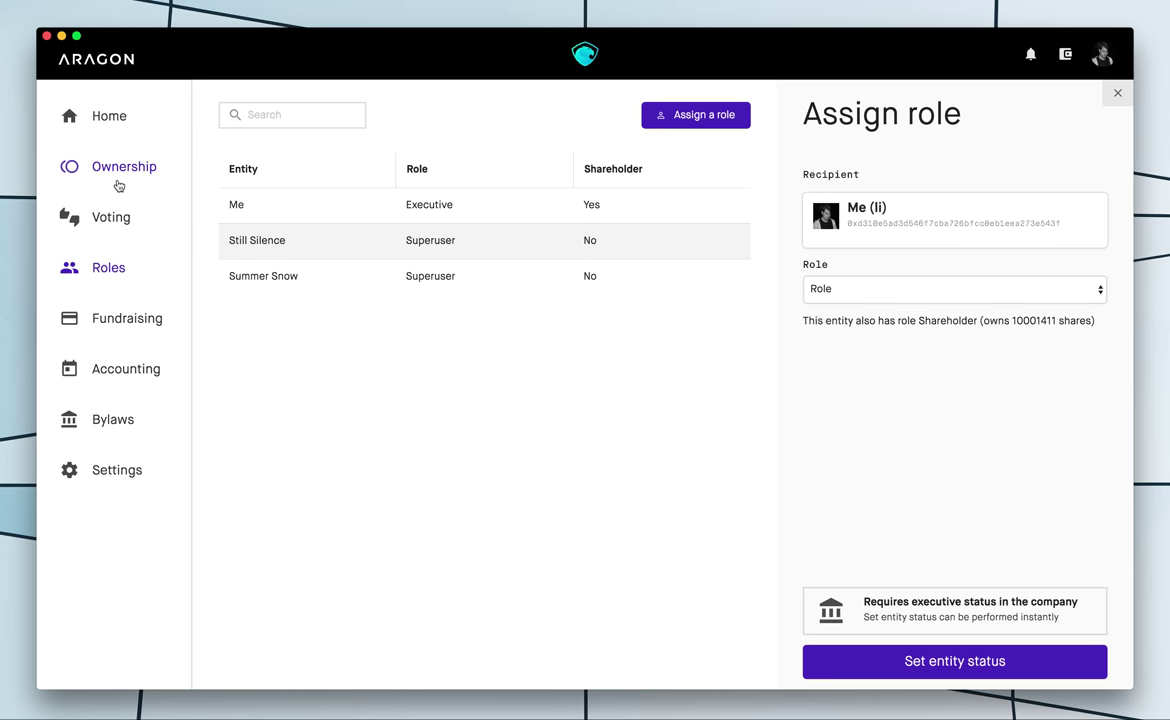
- Start a new stock class in Ownership from the Unicorn template and name it Unicorn Token
click(116, 212)
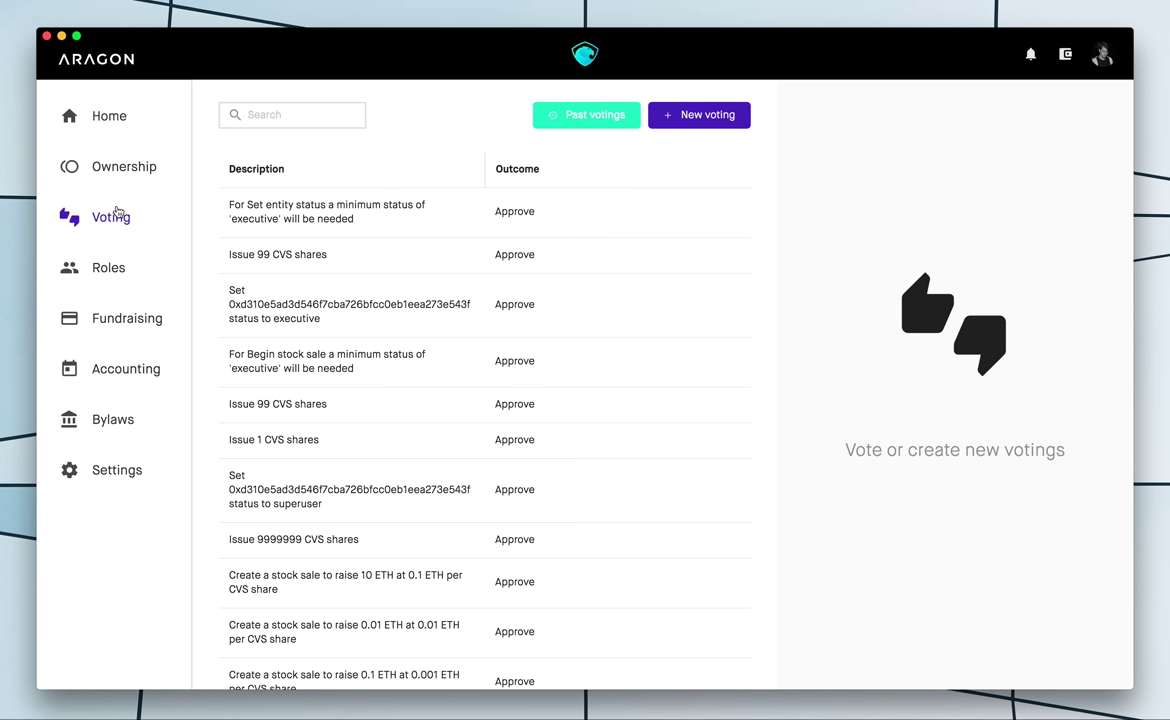
click(592, 118)
click(110, 170)
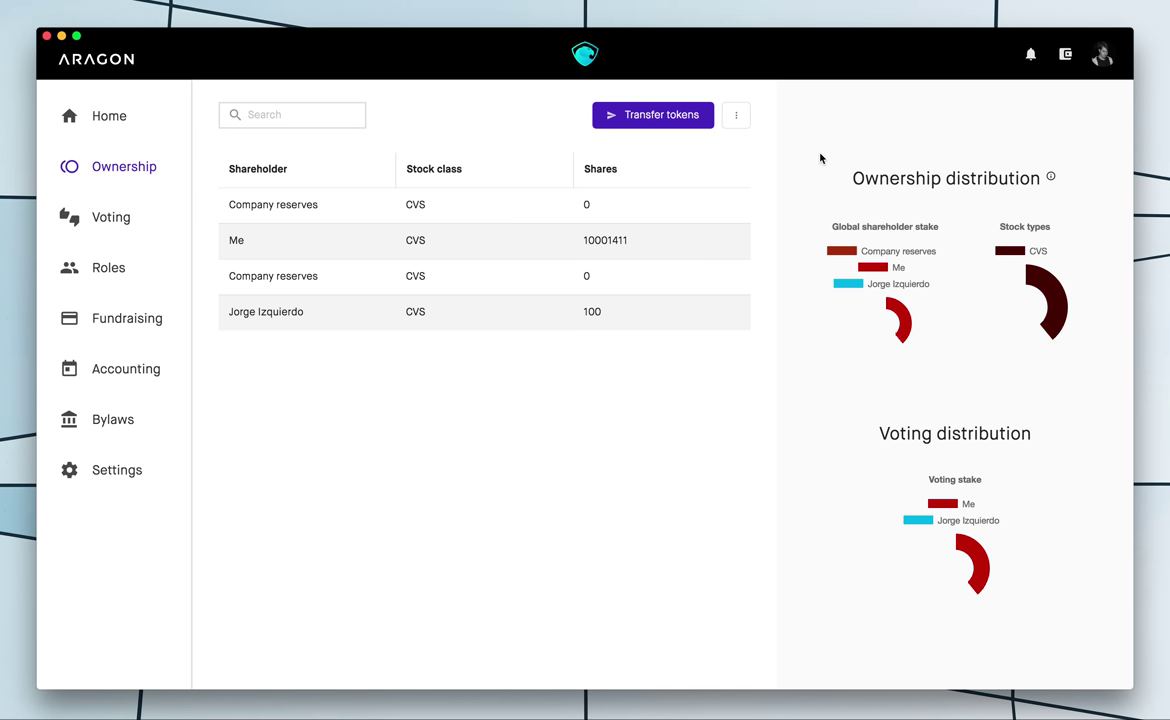
click(743, 124)
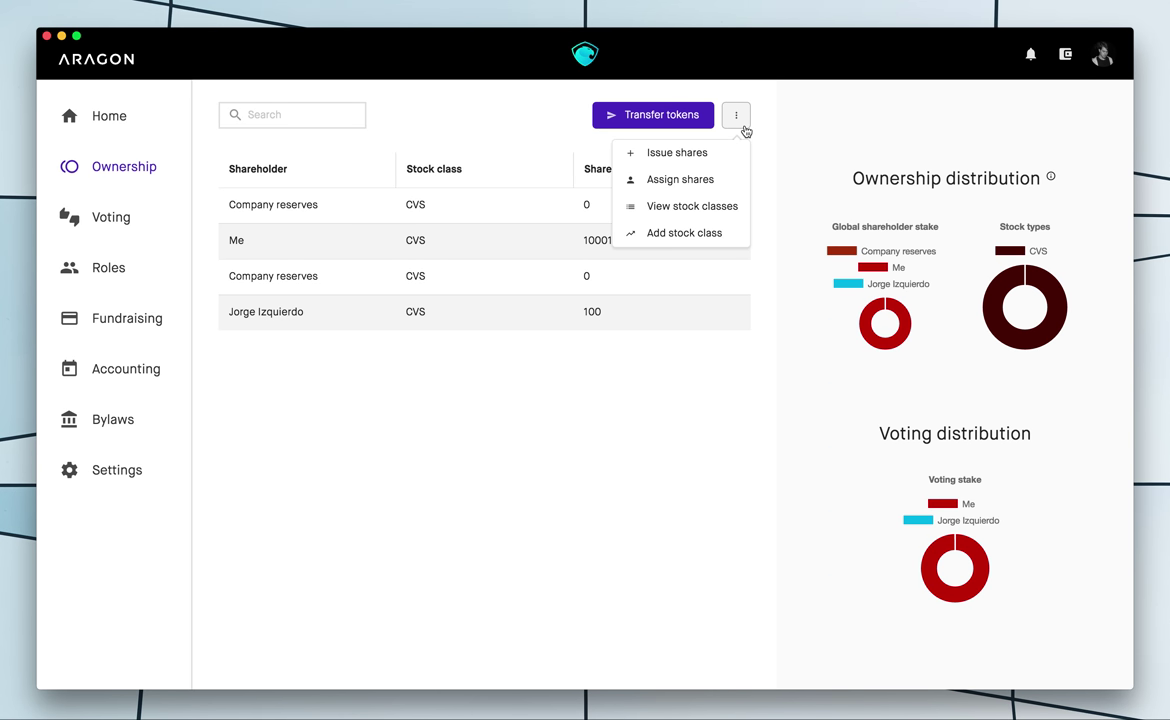
click(686, 231)
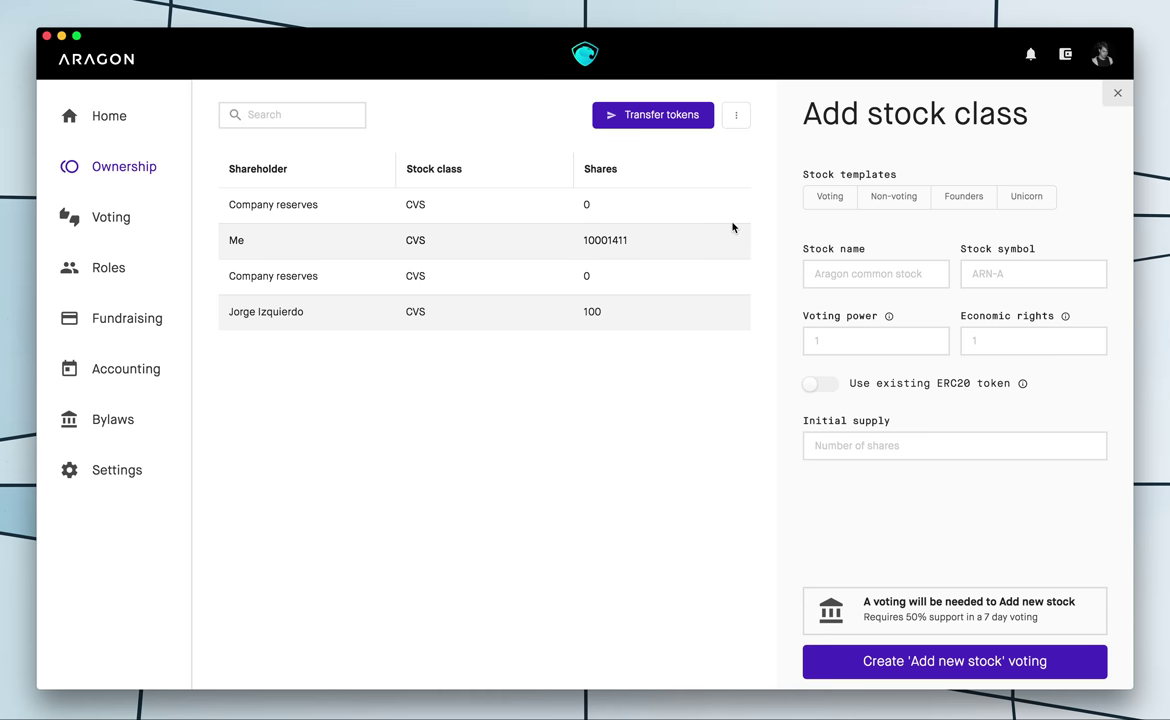
click(906, 215)
click(1022, 208)
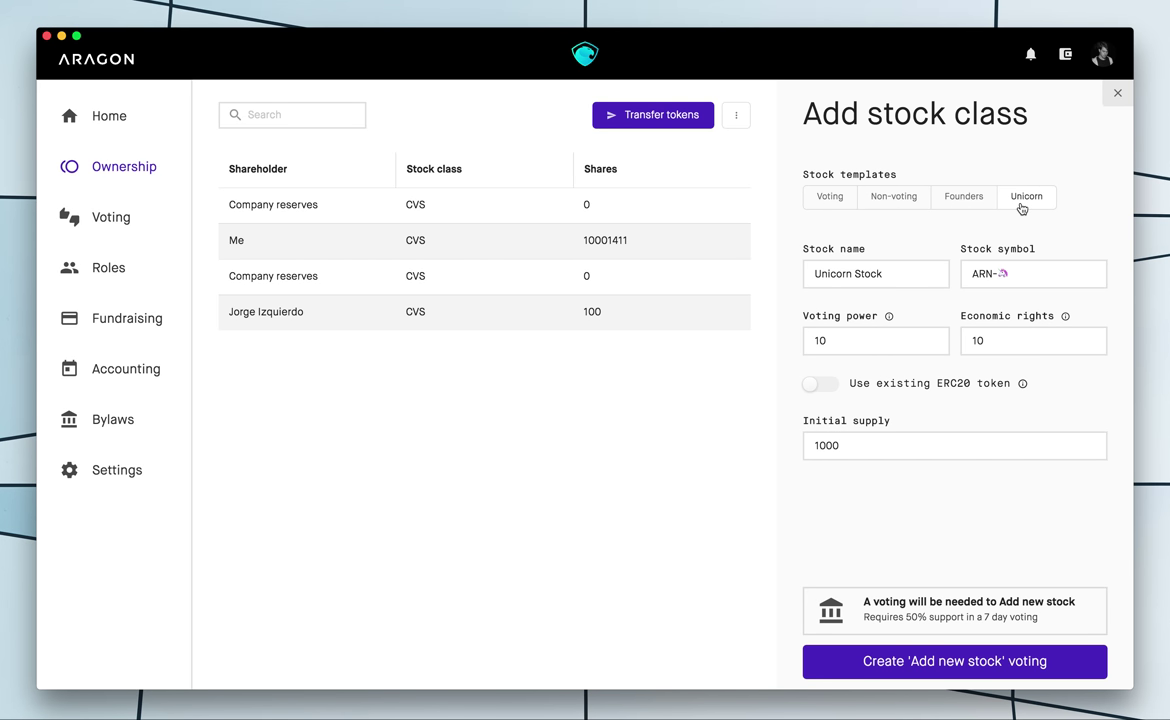
double_click(863, 276)
text(Toke)
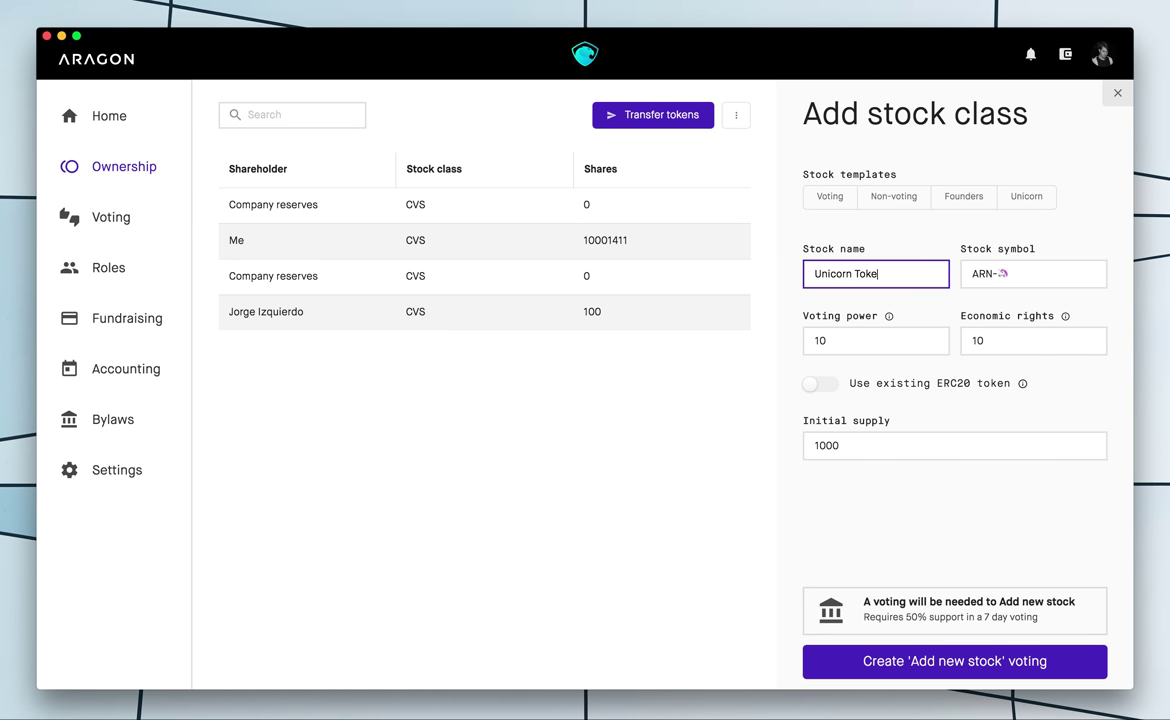
text(n)
- Set the Unicorn Token class to voting power 0, economic rights 10 and an initial supply of 10
click(854, 340)
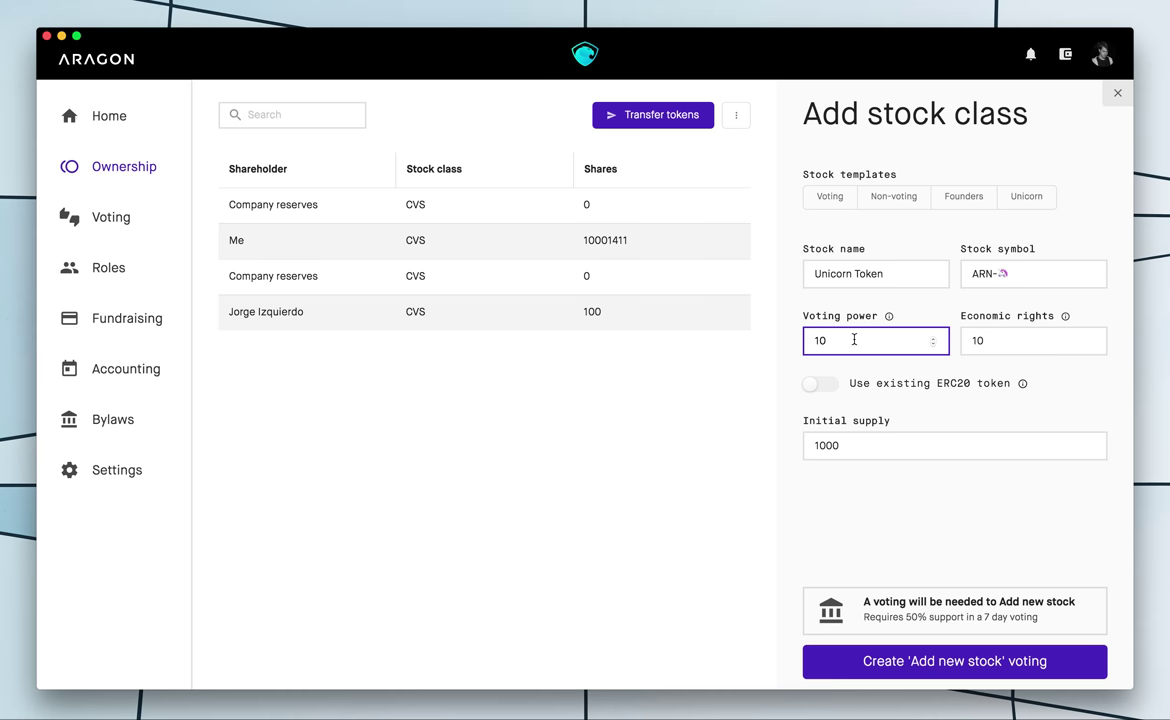
double_click(854, 339)
text(0)
click(1015, 339)
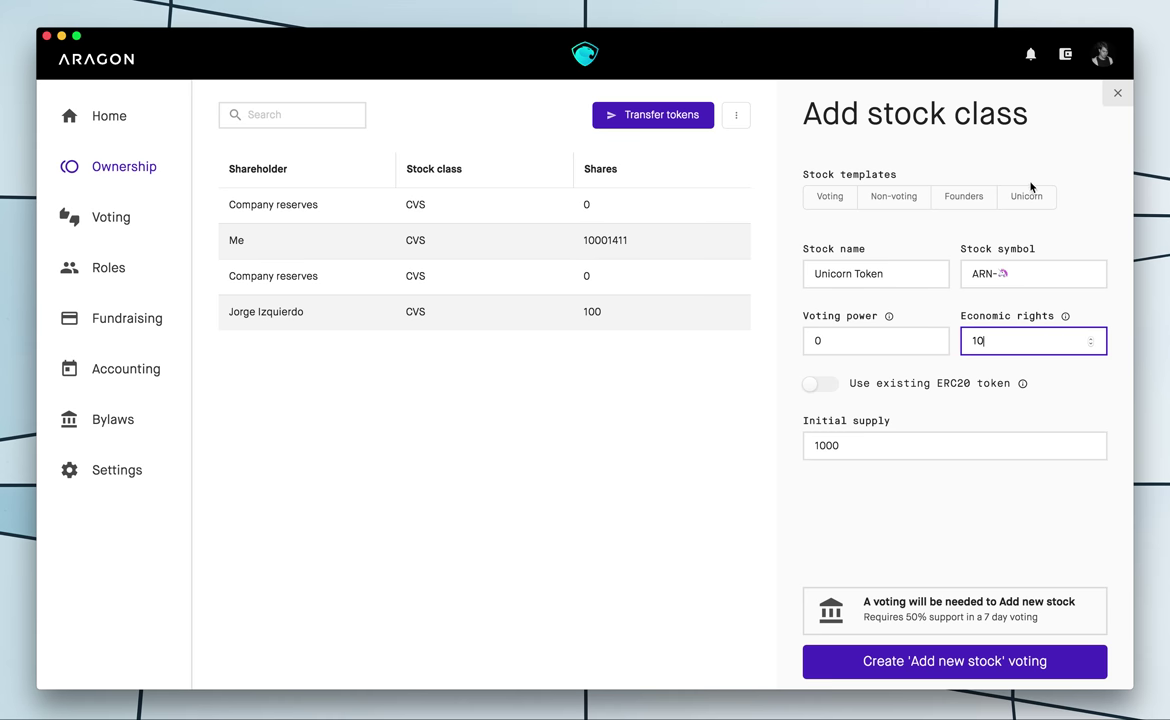
click(906, 341)
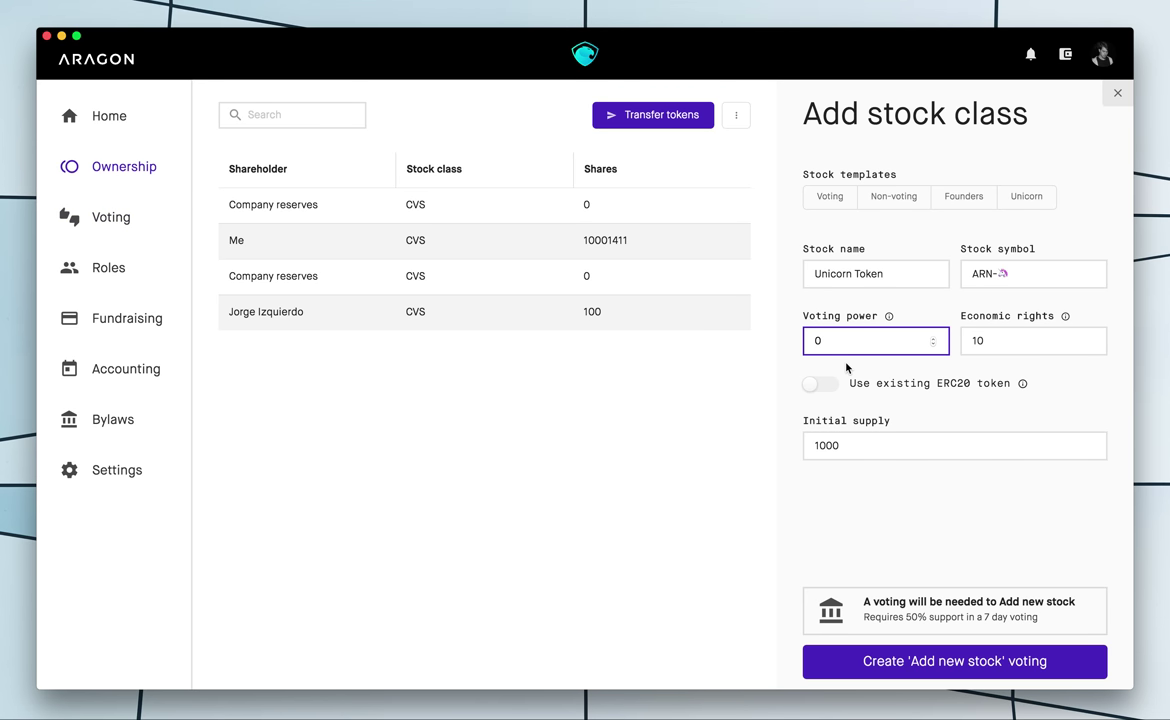
click(999, 341)
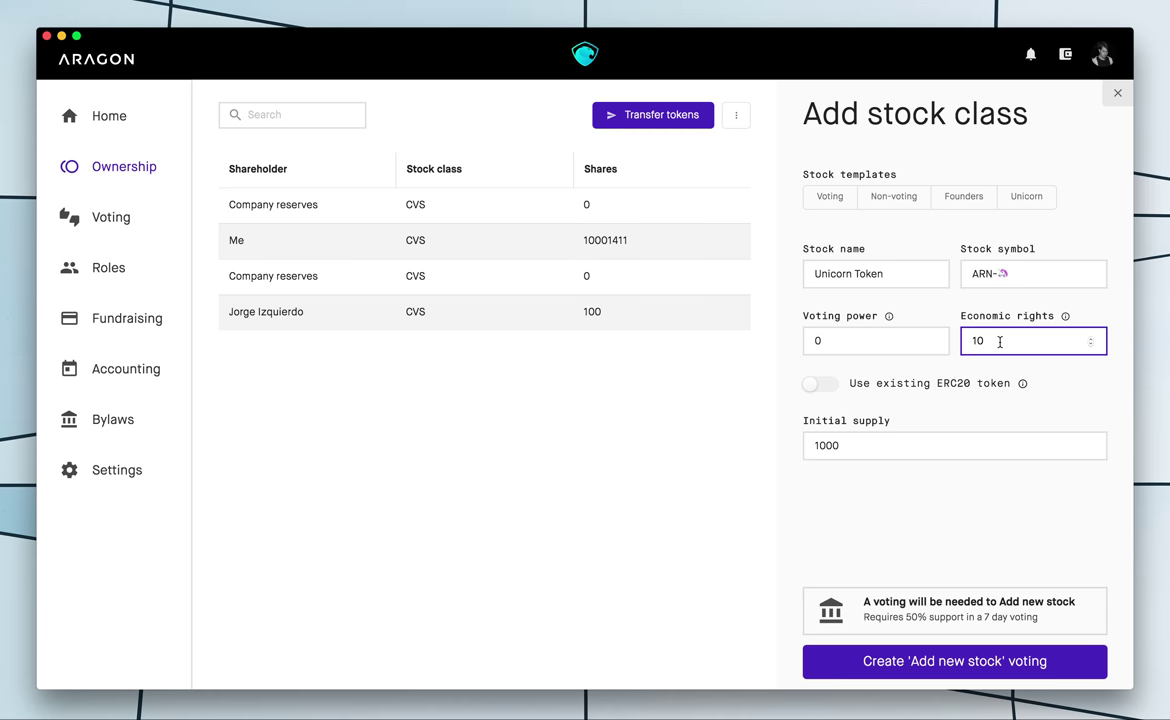
text(10)
click(901, 445)
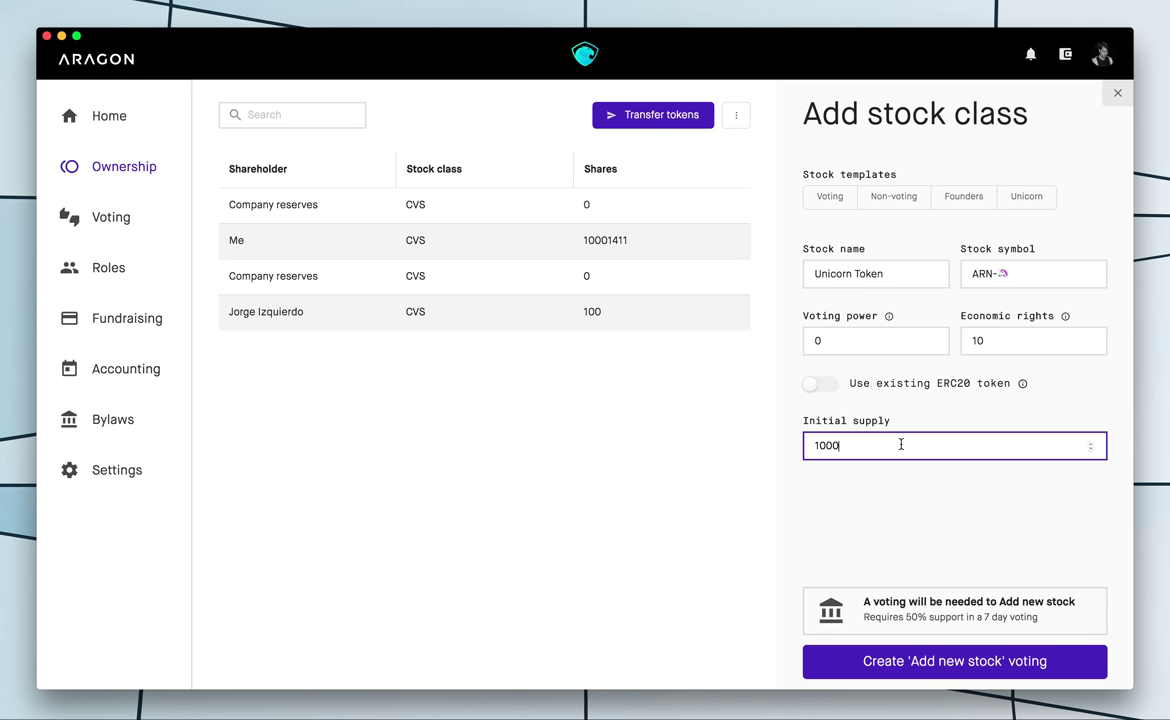
key(BackSpace)
key(BackSpace)
- Create the 'Add new stock' voting for Unicorn Token and confirm its MetaMask transactions
click(982, 663)
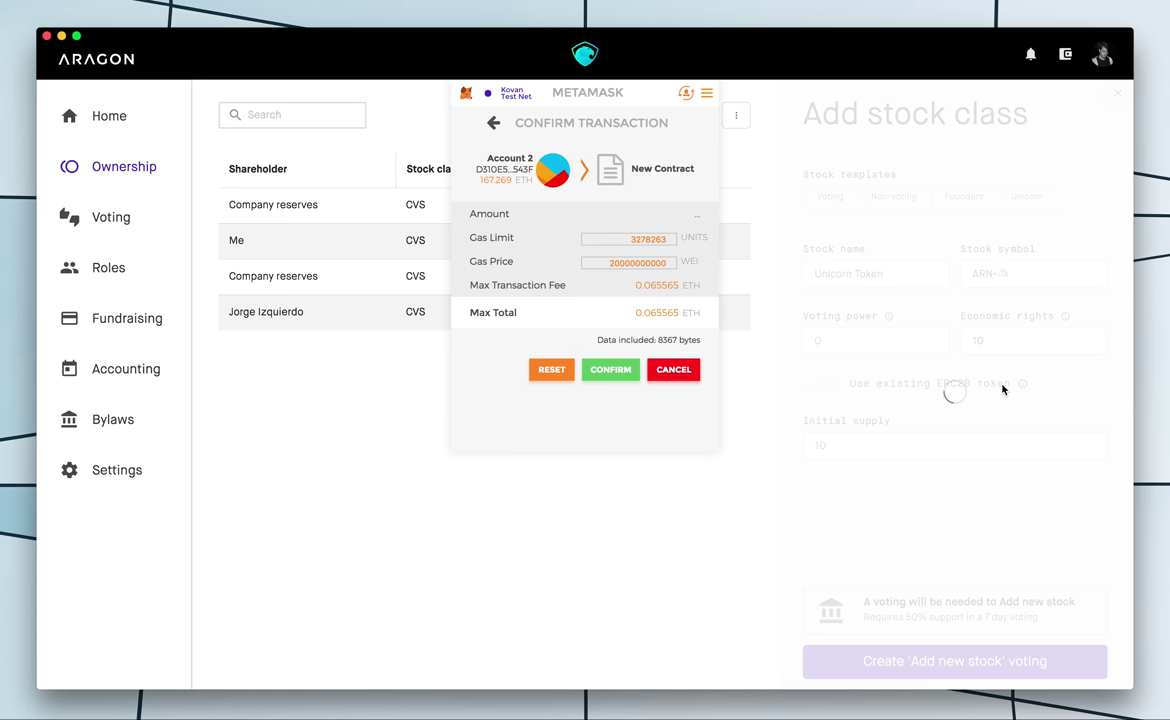
click(611, 370)
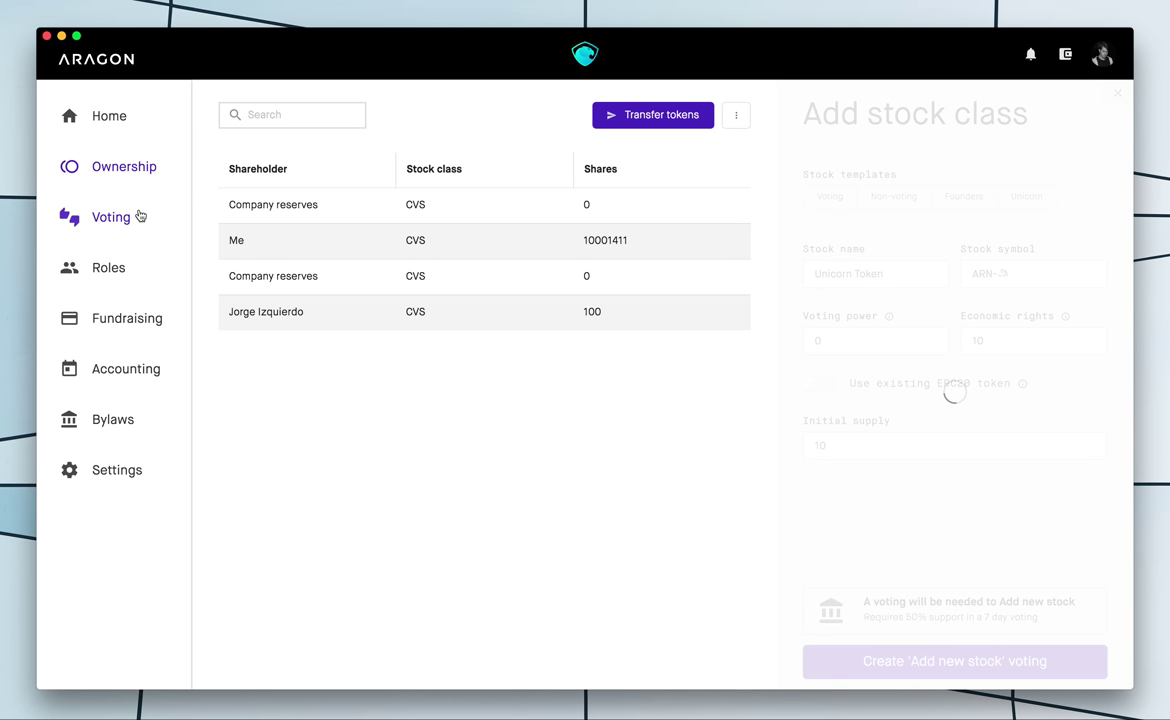
click(658, 292)
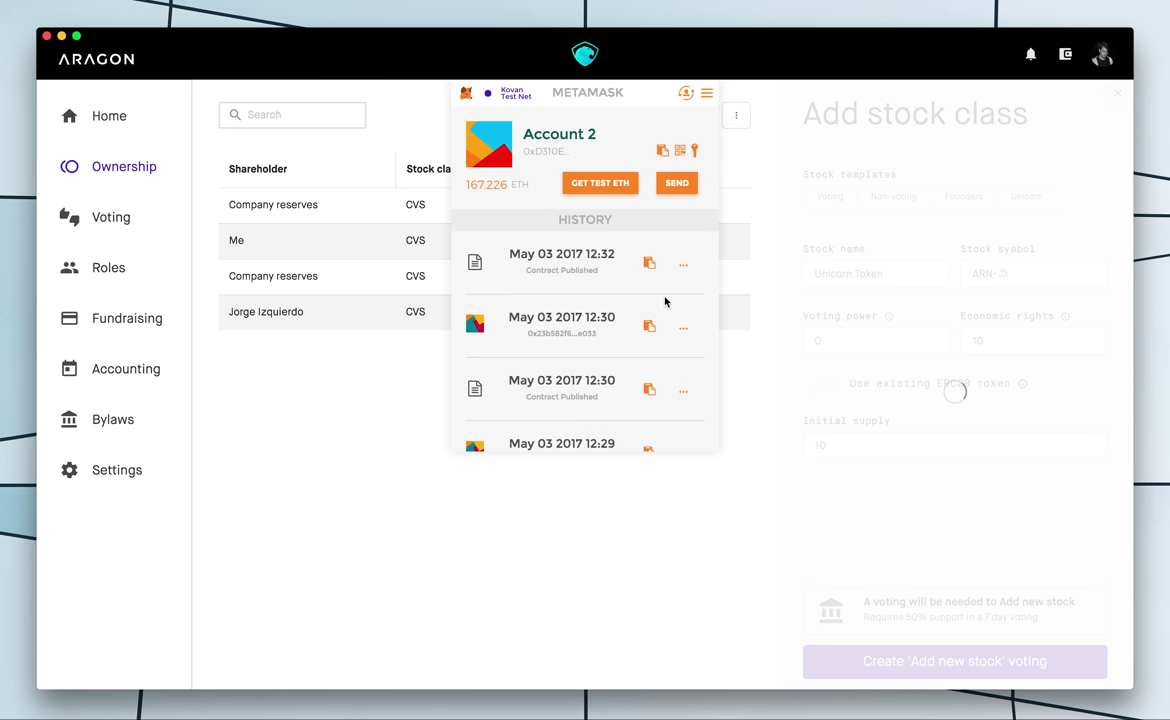
click(627, 367)
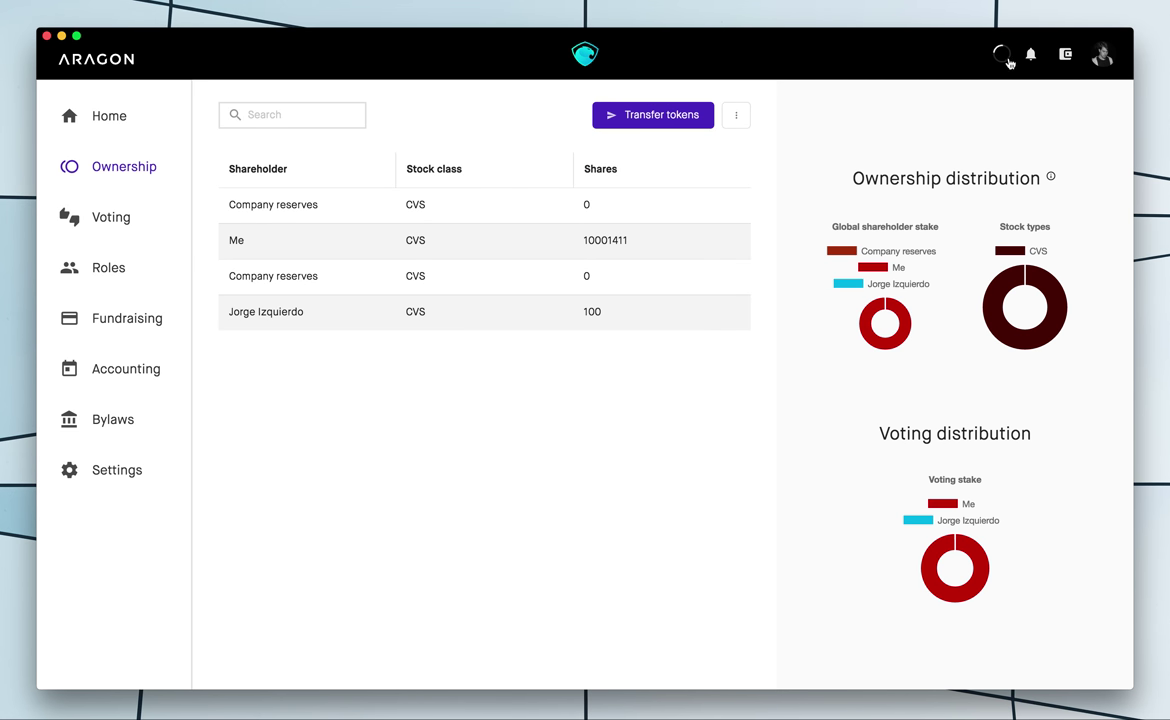
mouse_move(1006, 58)
- Approve the open Add new stock voting with automatic execution, confirm the MetaMask transaction and check its pending status
click(125, 228)
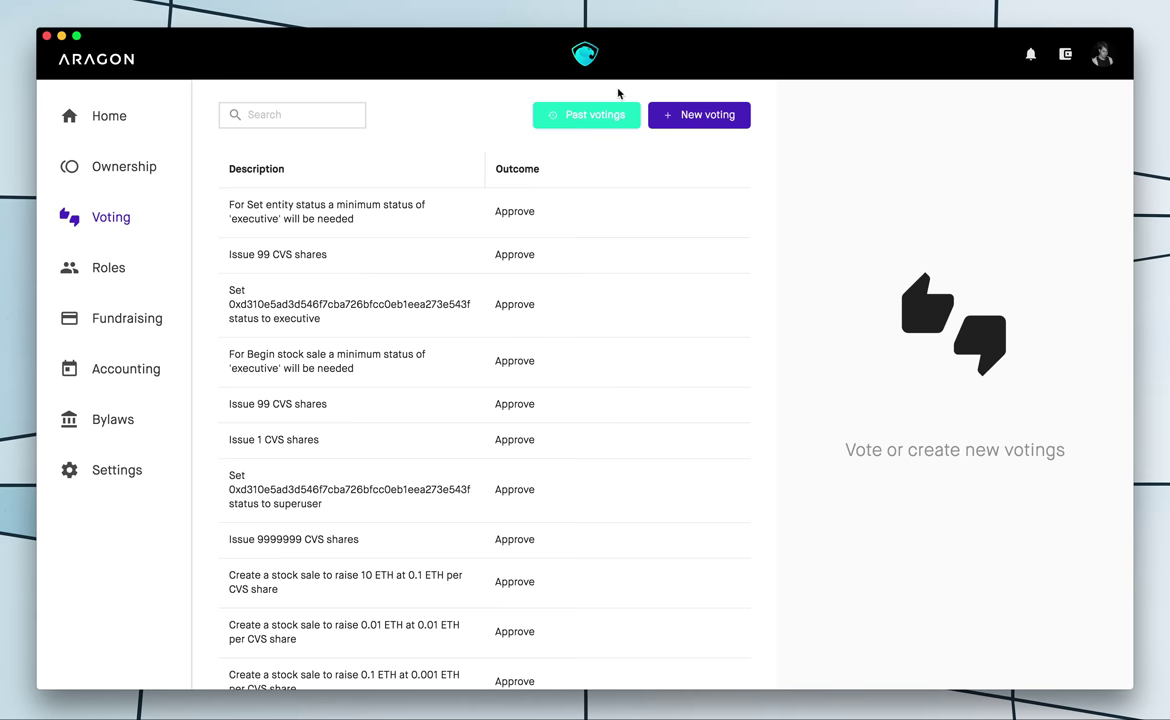
click(619, 115)
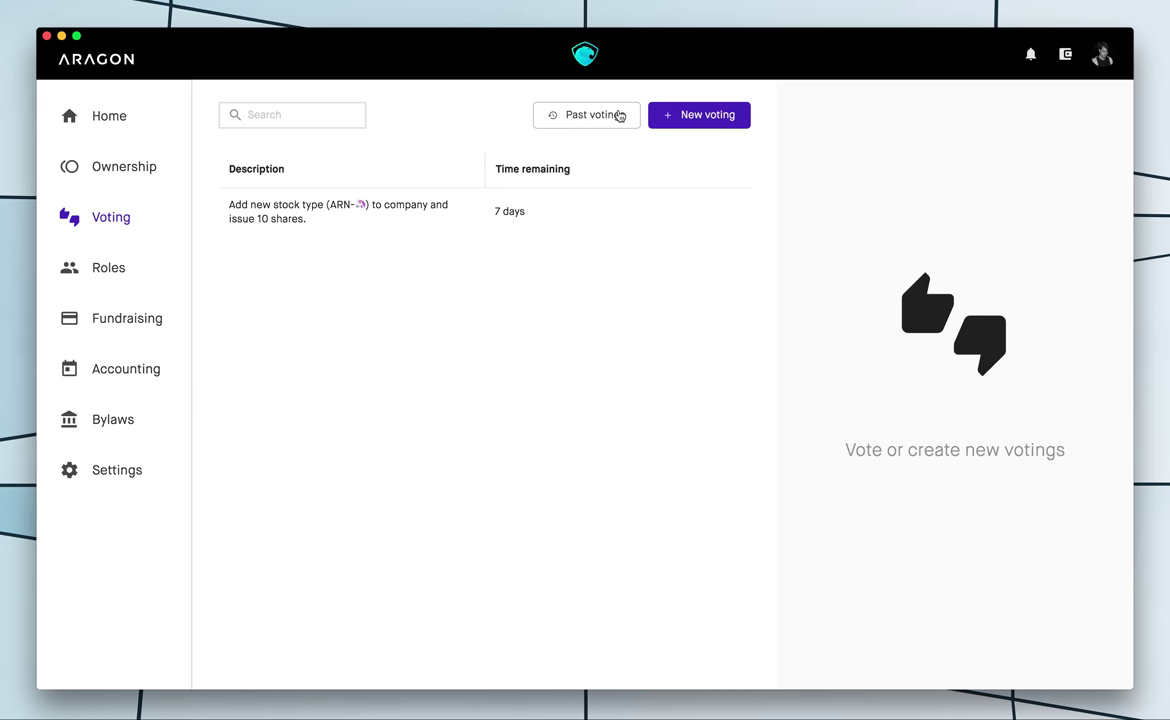
click(516, 201)
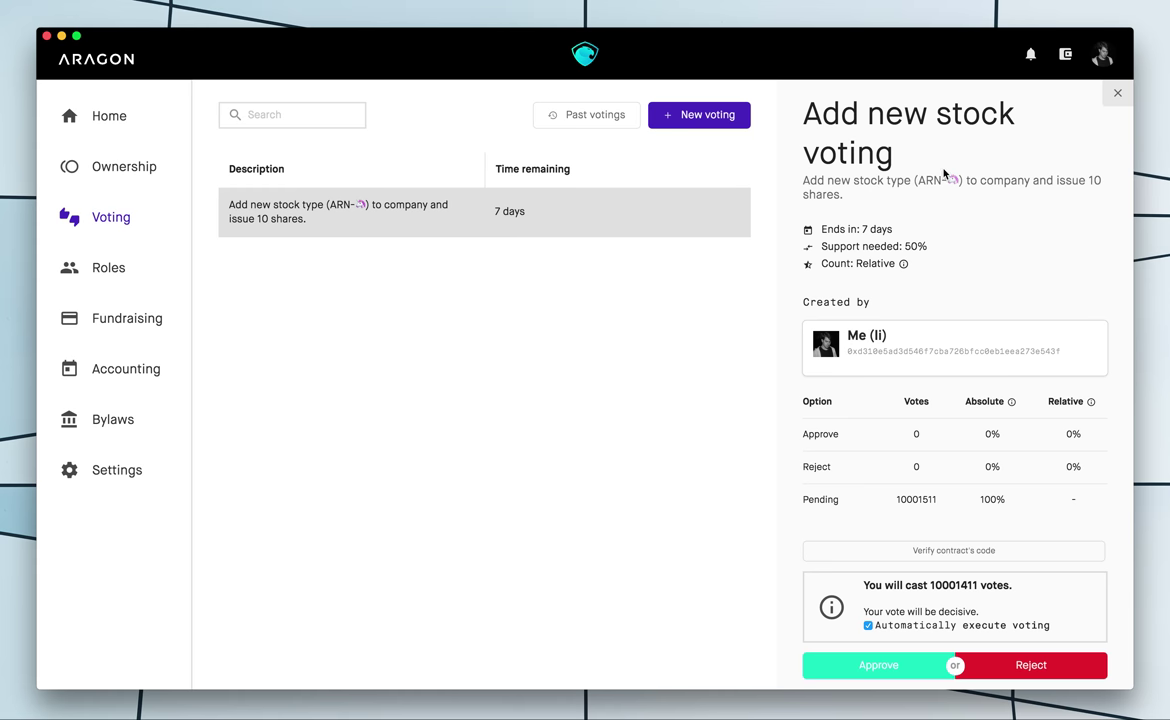
click(888, 678)
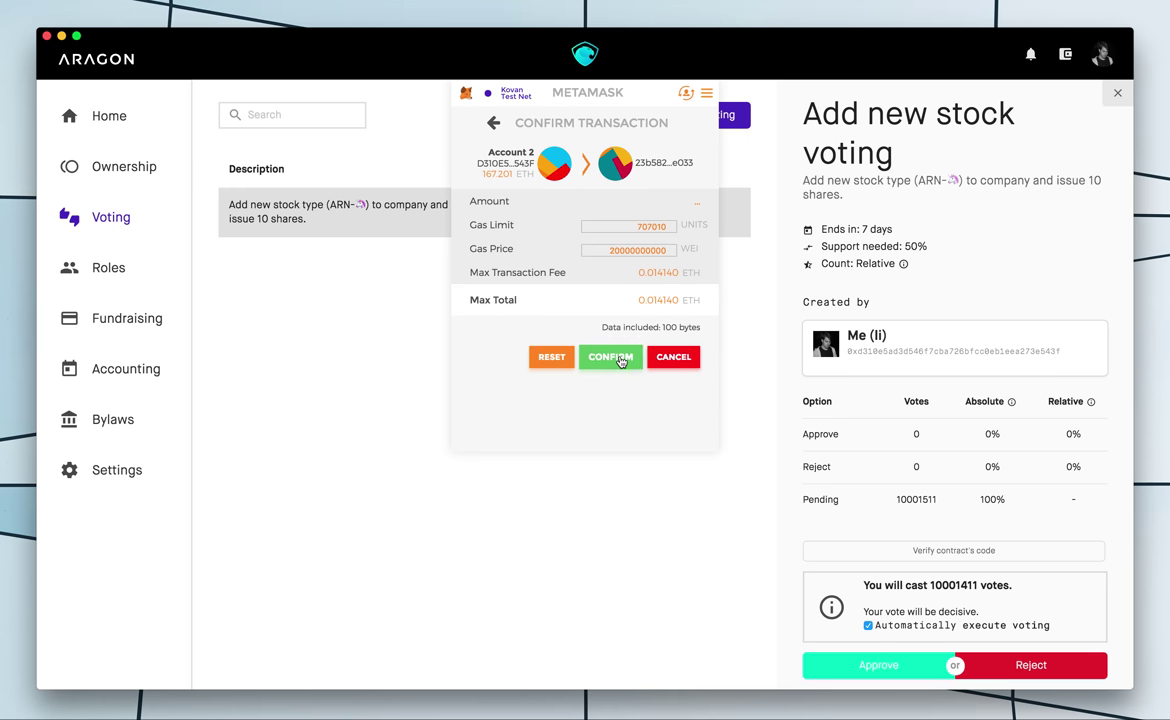
click(620, 361)
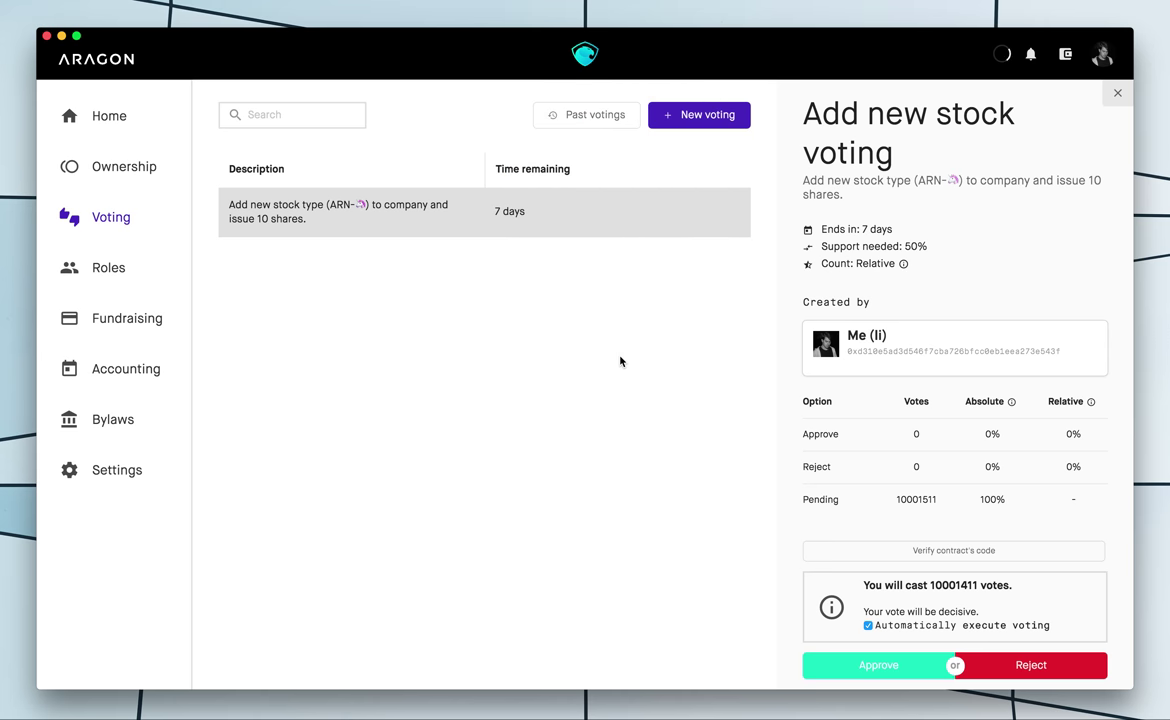
click(1000, 56)
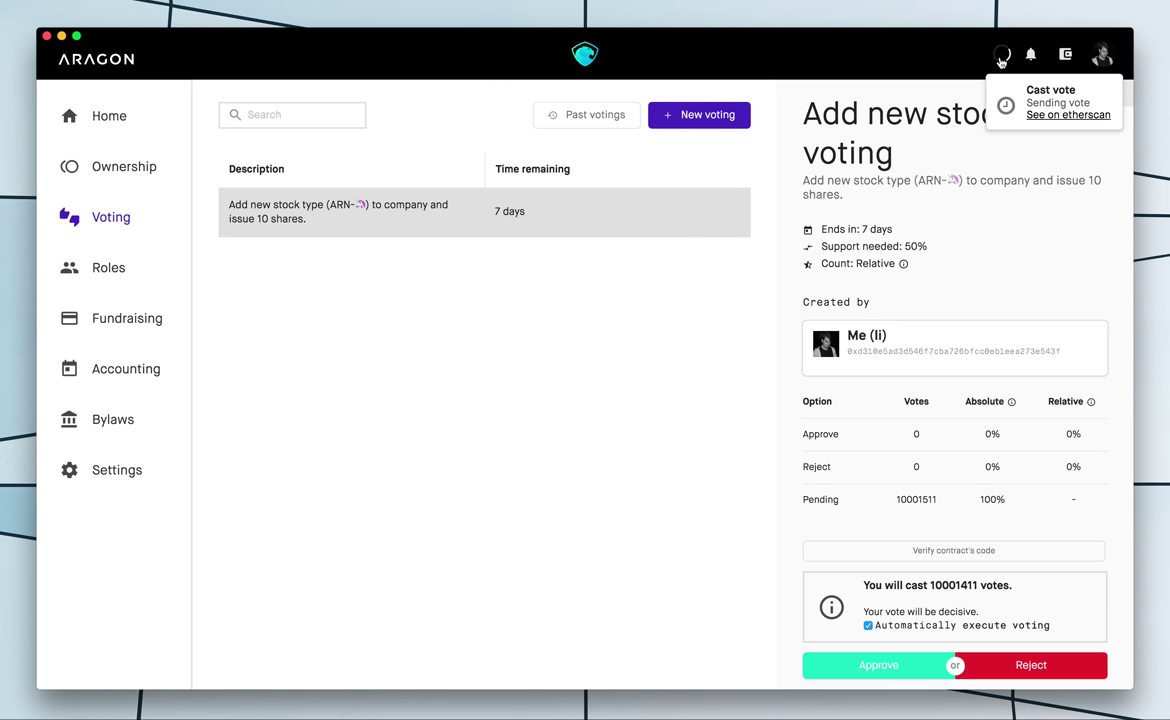
click(1001, 57)
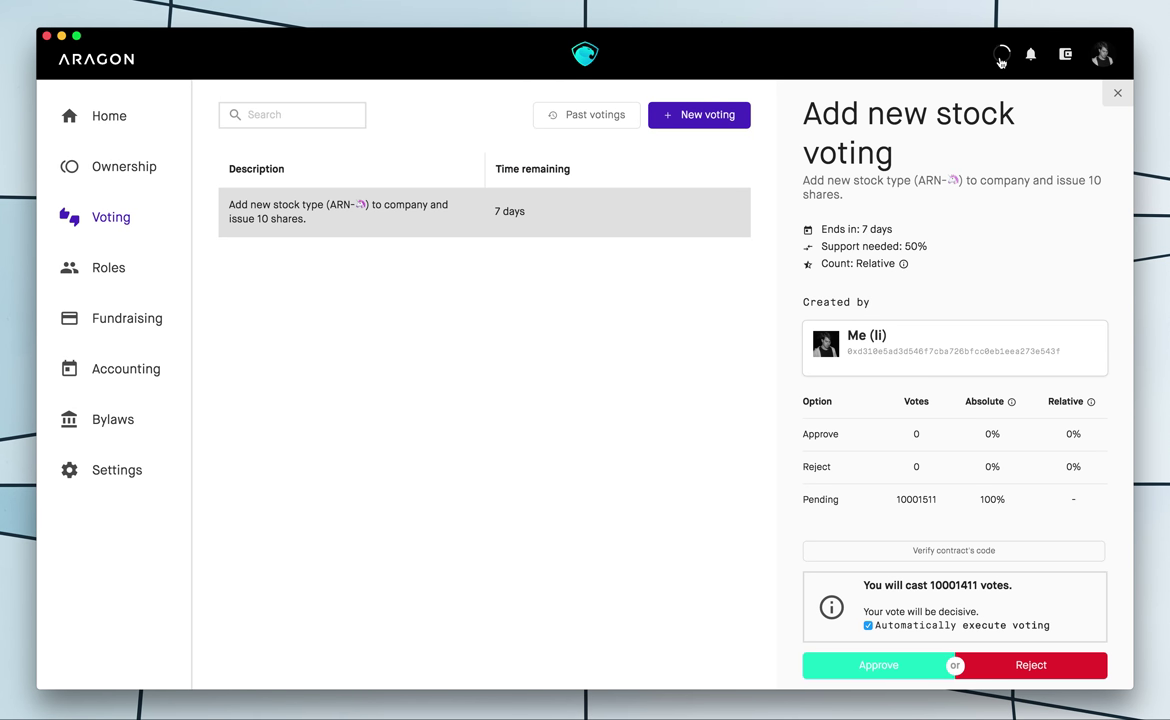
- Prepare a share assignment of 10 Unicorn Token shares to your own entity, without a vesting calendar
click(150, 172)
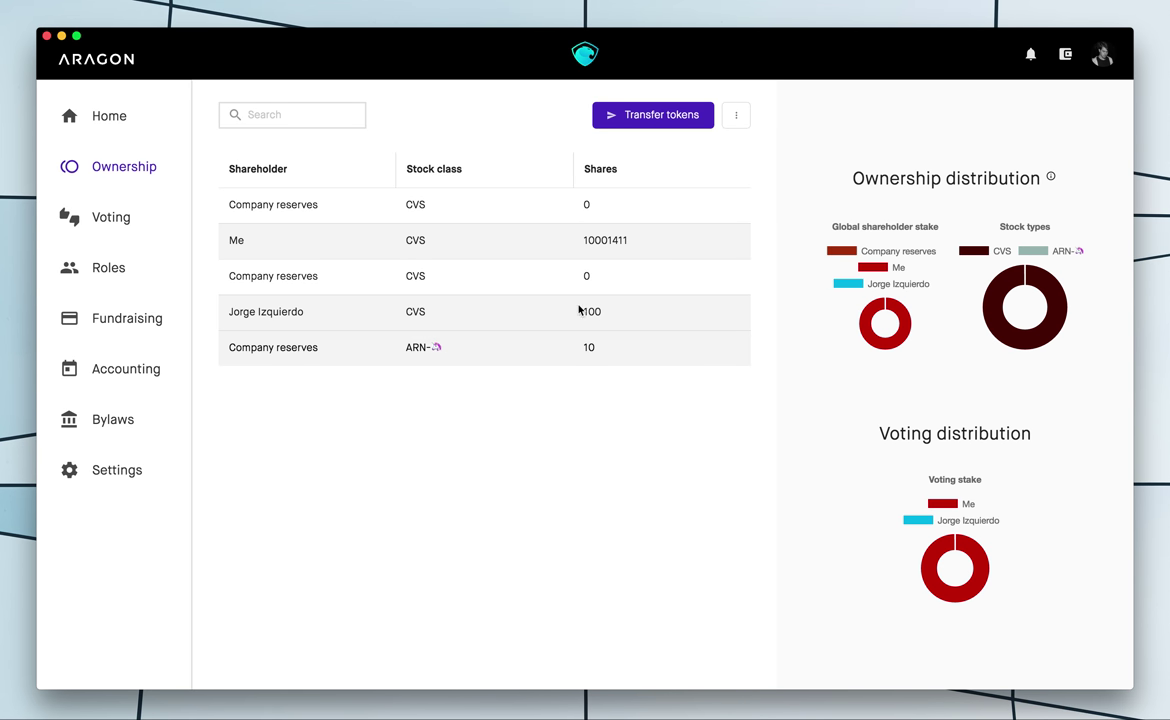
click(736, 116)
click(725, 187)
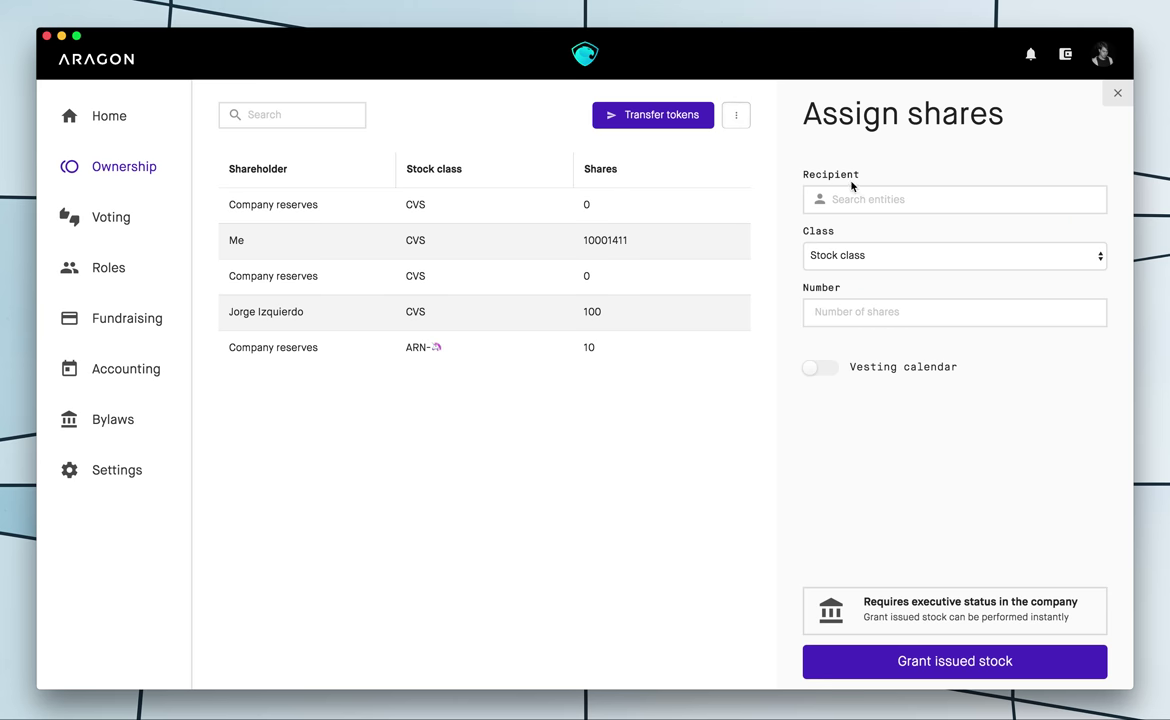
click(854, 264)
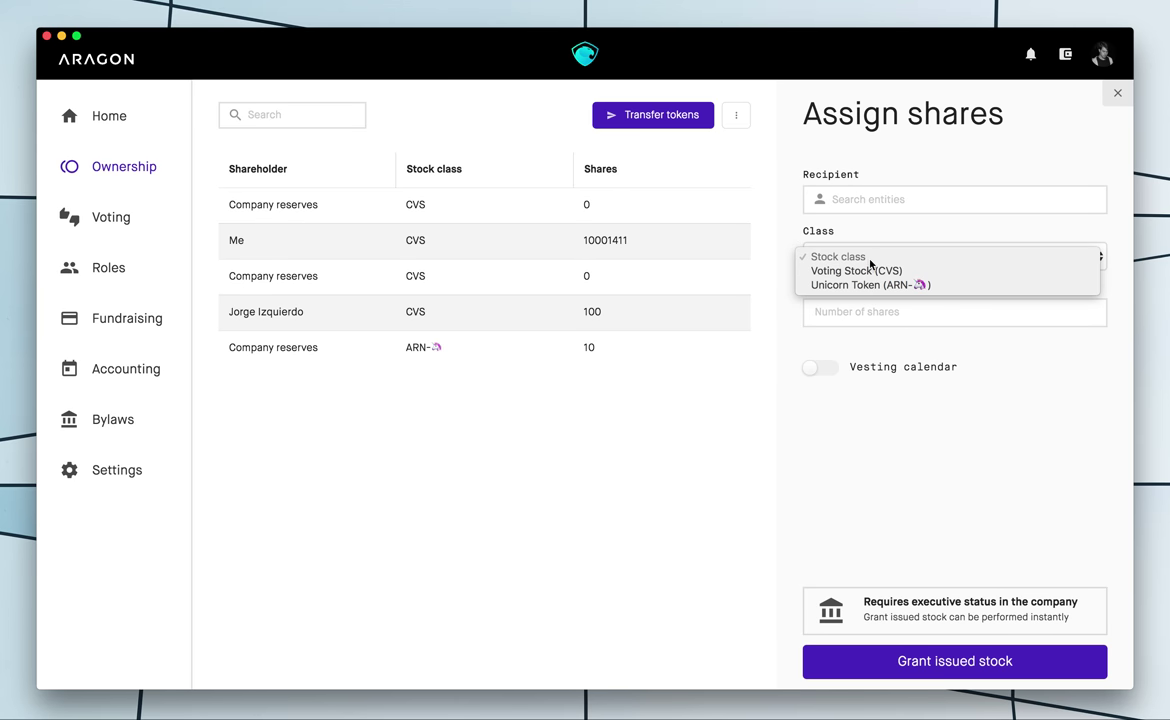
click(860, 284)
click(883, 200)
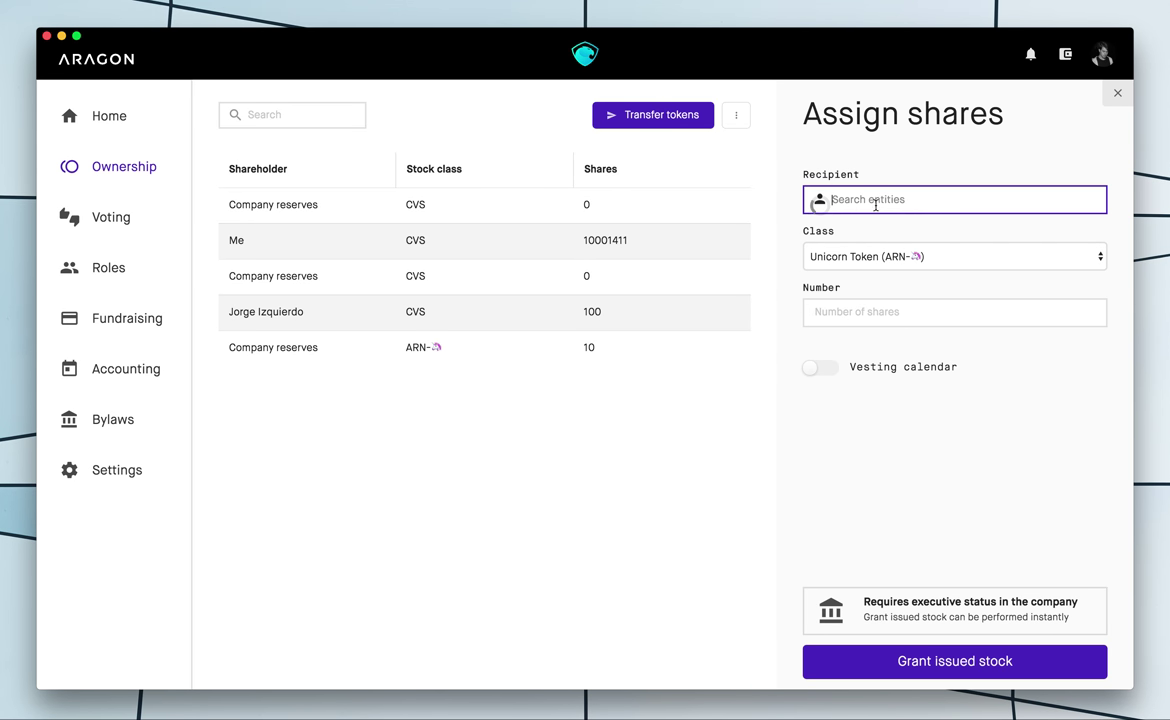
click(870, 237)
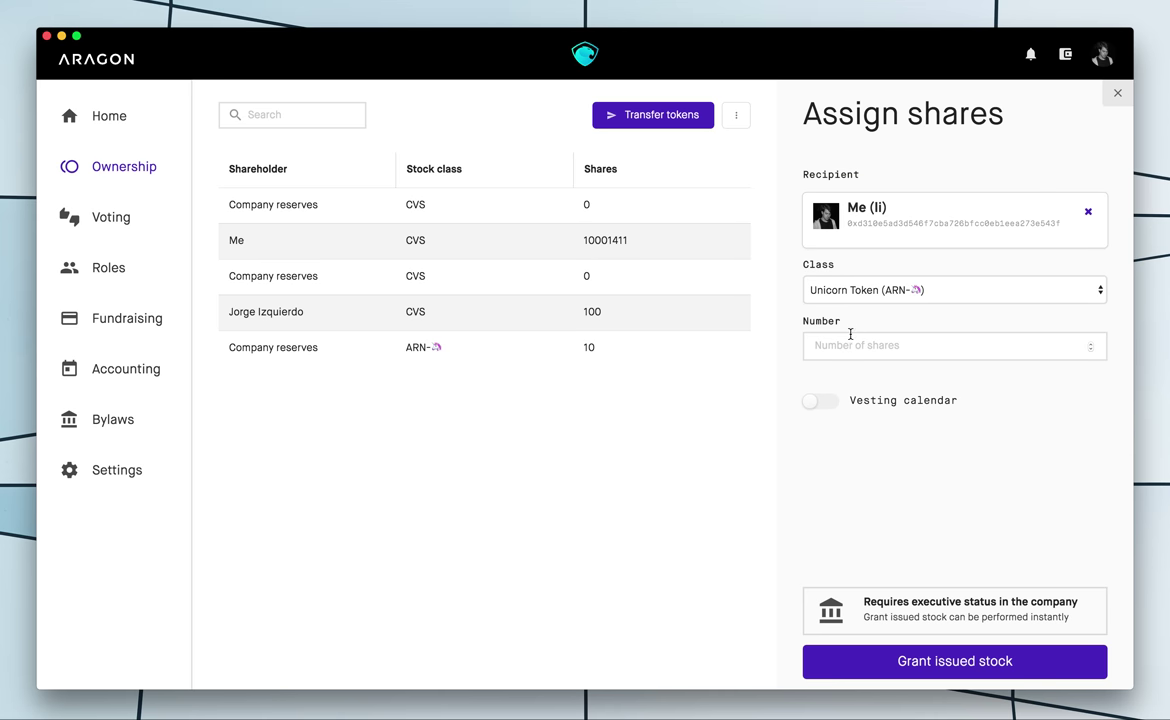
click(849, 336)
text(10)
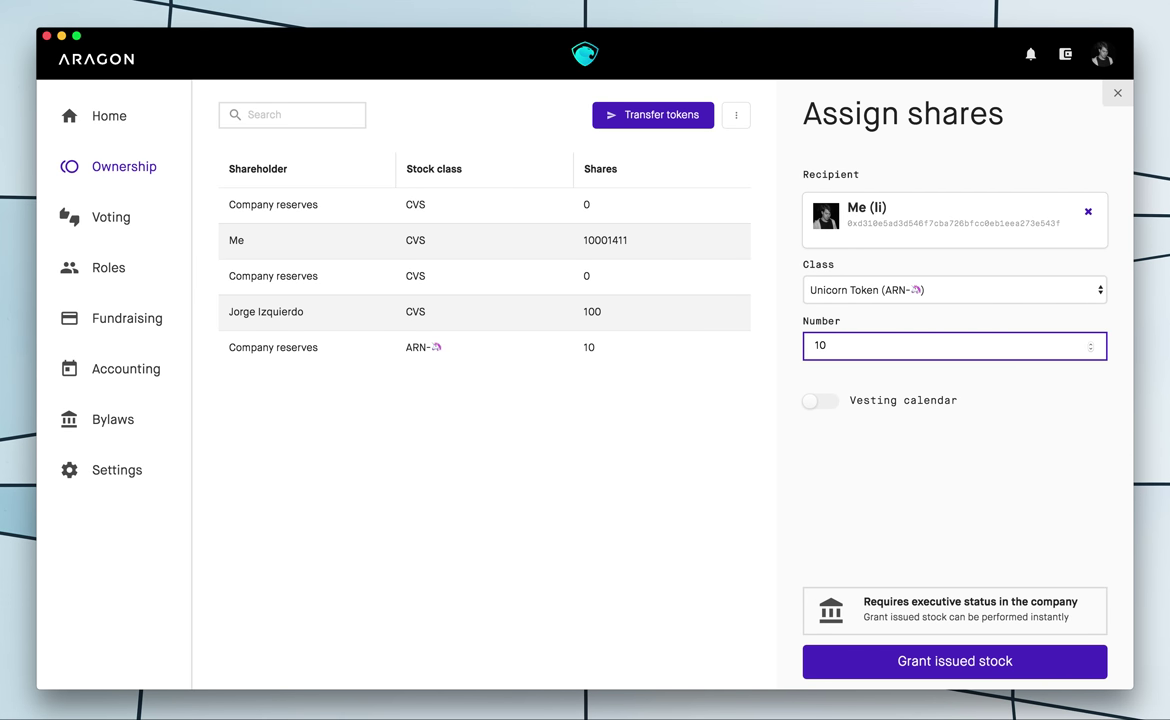
- Grant the issued Unicorn Token stock and confirm its MetaMask transaction
click(979, 663)
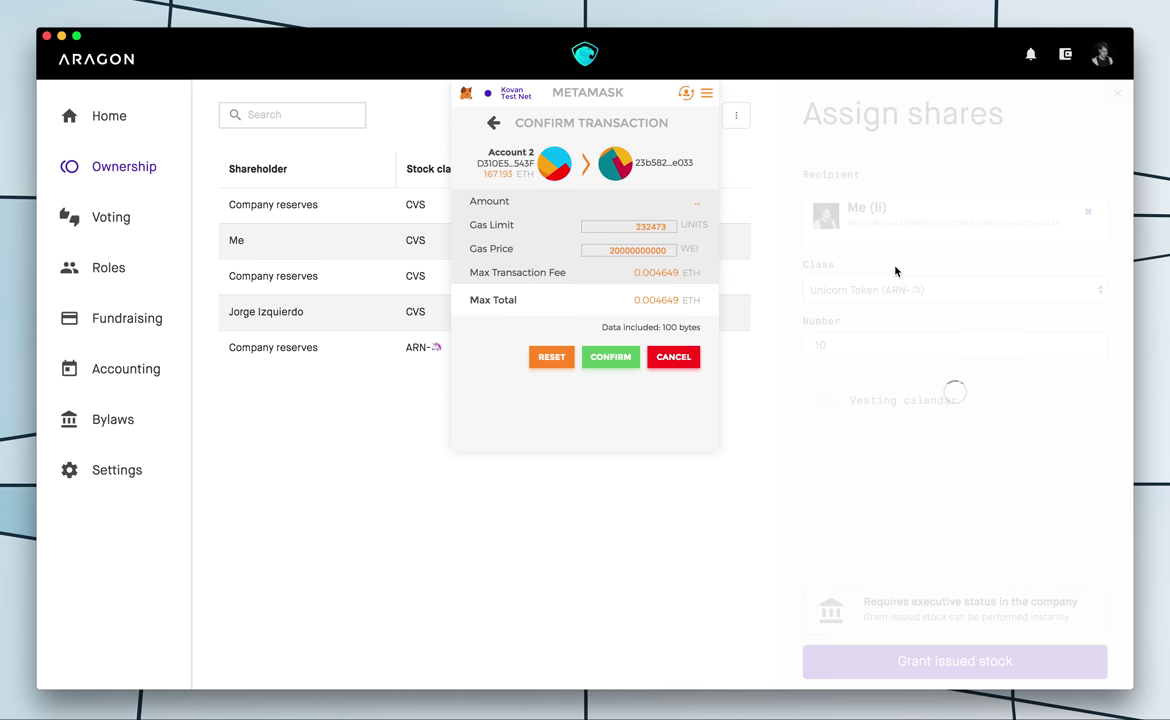
click(617, 357)
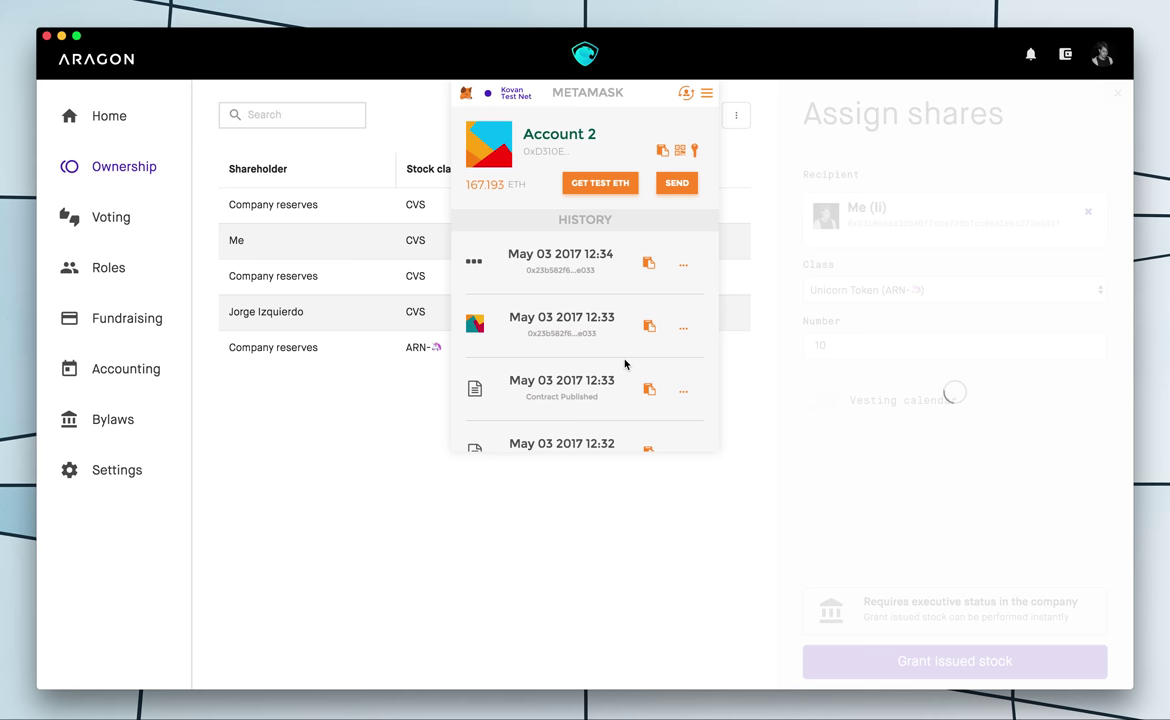
click(1037, 60)
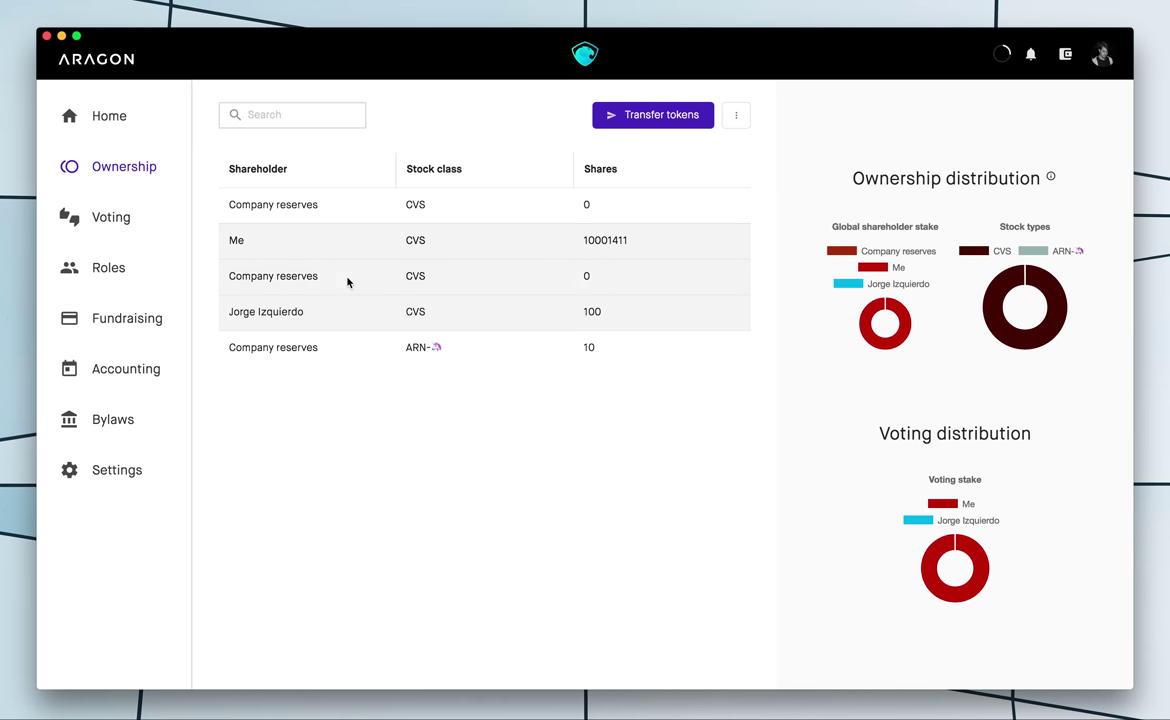
- Inspect the shareholder details and stakes of the company reserves and of your own entity
click(432, 347)
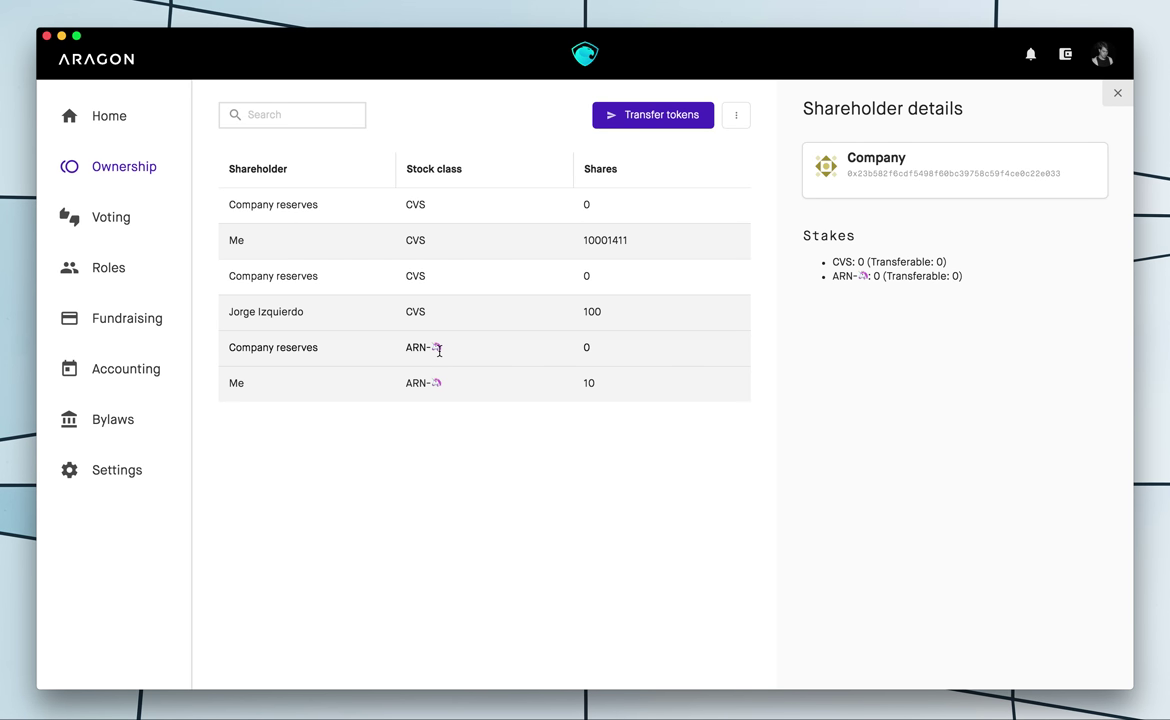
click(563, 382)
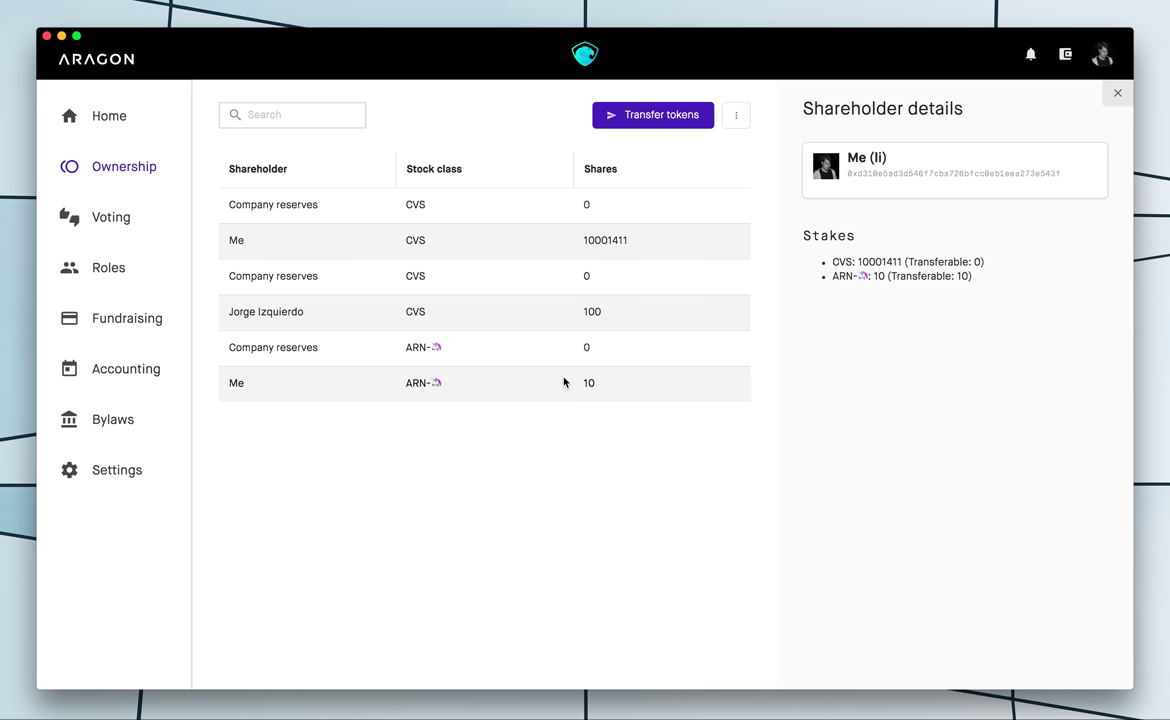
double_click(861, 261)
click(877, 279)
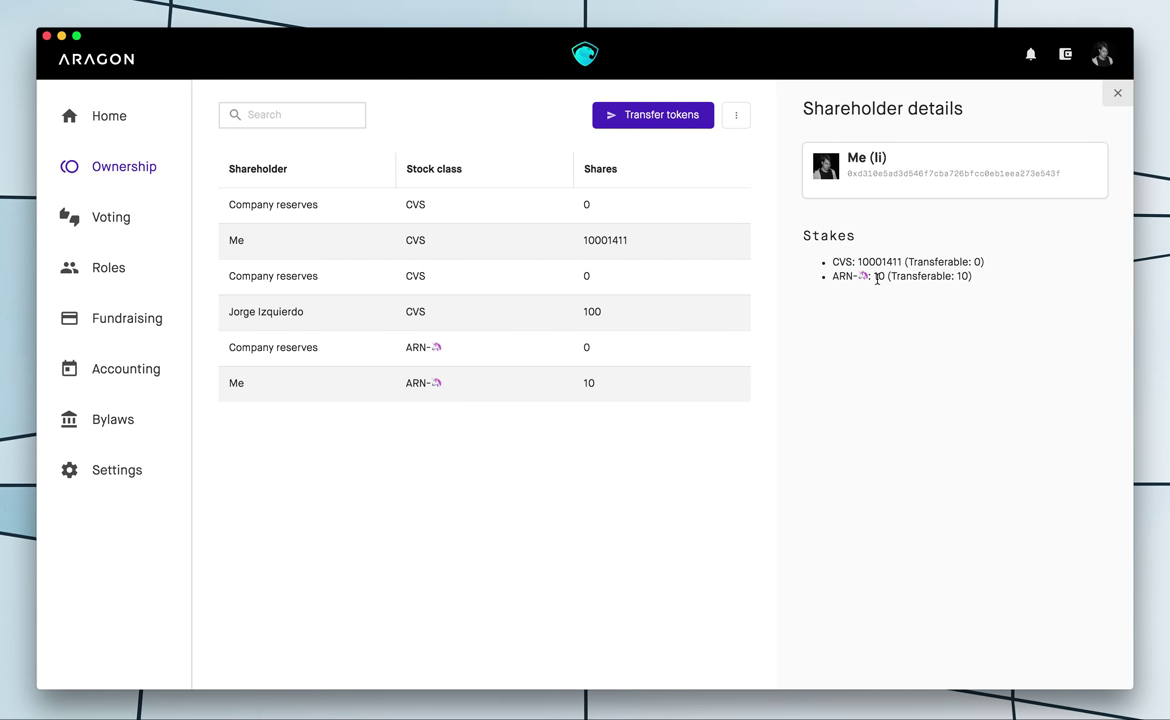